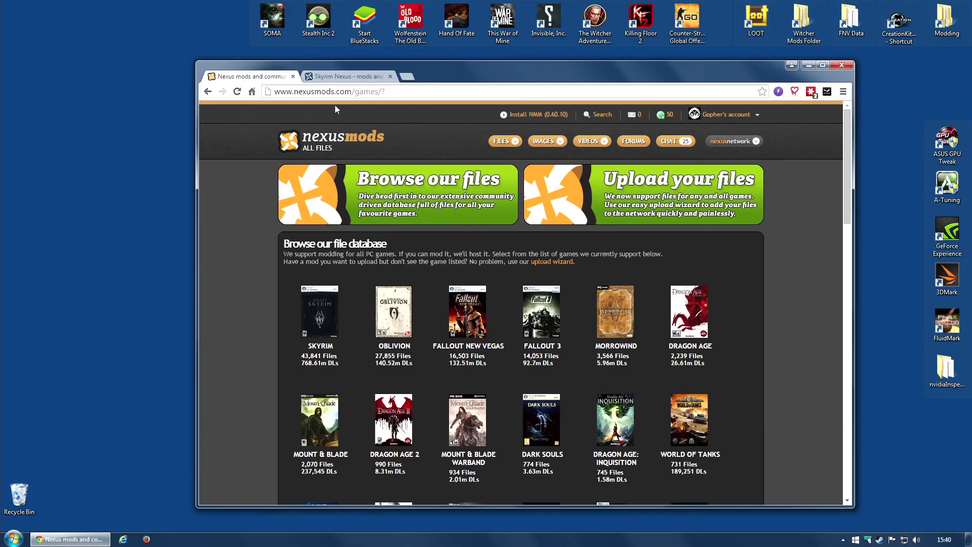
Download the Nexus Mod Manager installer for Vista, Win 7, 8, 10 from the Skyrim Nexus site, keep the file and close the browser
{"action": "left_click", "coordinate": [335, 77]}
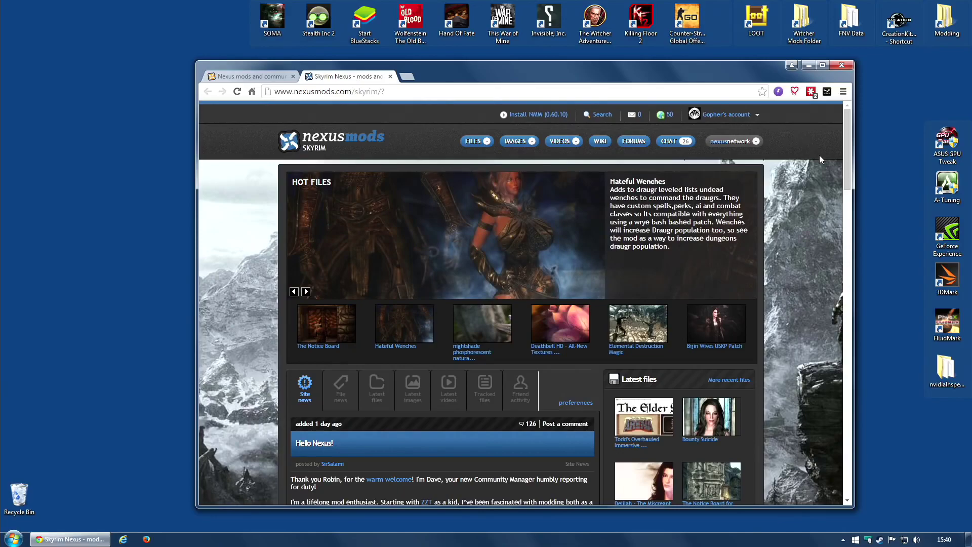
{"action": "left_click", "coordinate": [541, 115]}
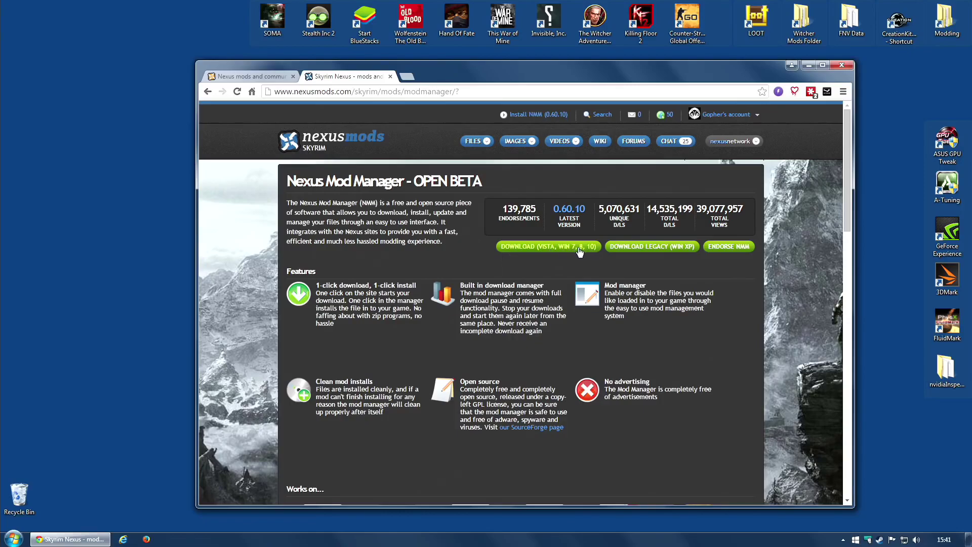
{"action": "left_click", "coordinate": [569, 250]}
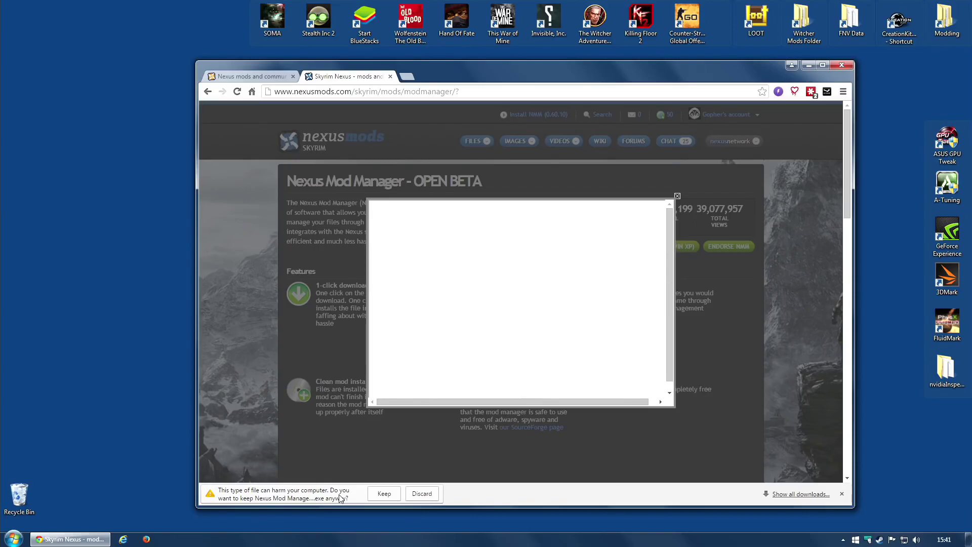
{"action": "left_click", "coordinate": [384, 494]}
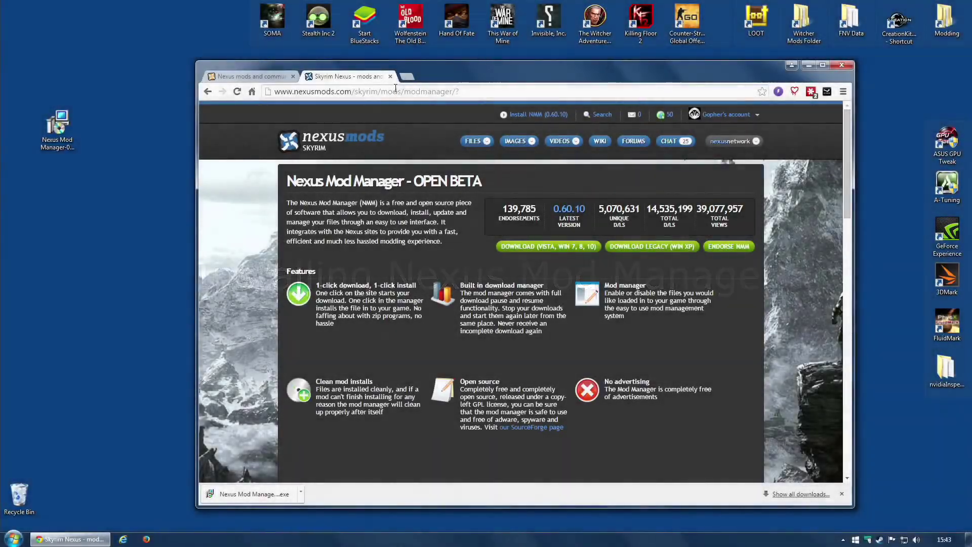
{"action": "left_click", "coordinate": [843, 66]}
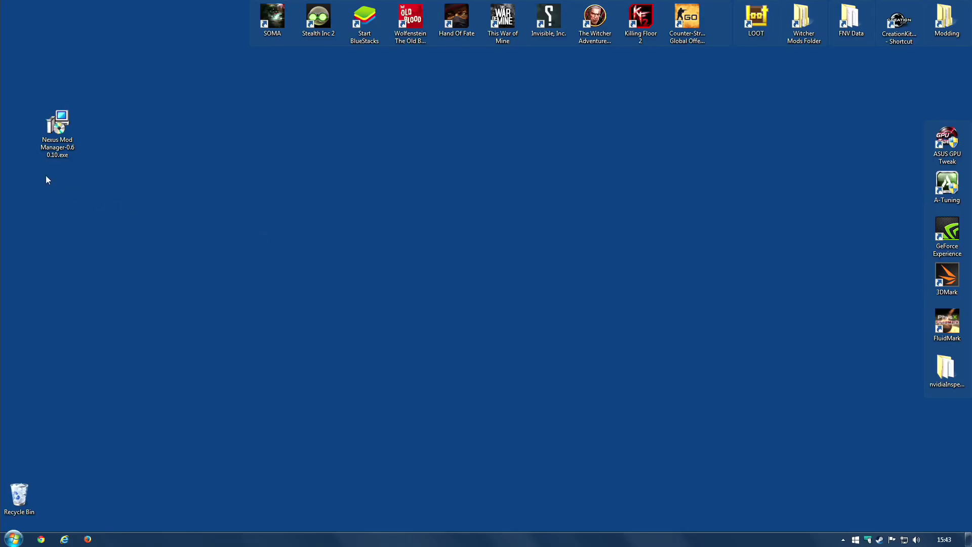
Run the Nexus Mod Manager installer from the desktop with permission to make changes, using English as the setup language
{"action": "double_click", "coordinate": [62, 127]}
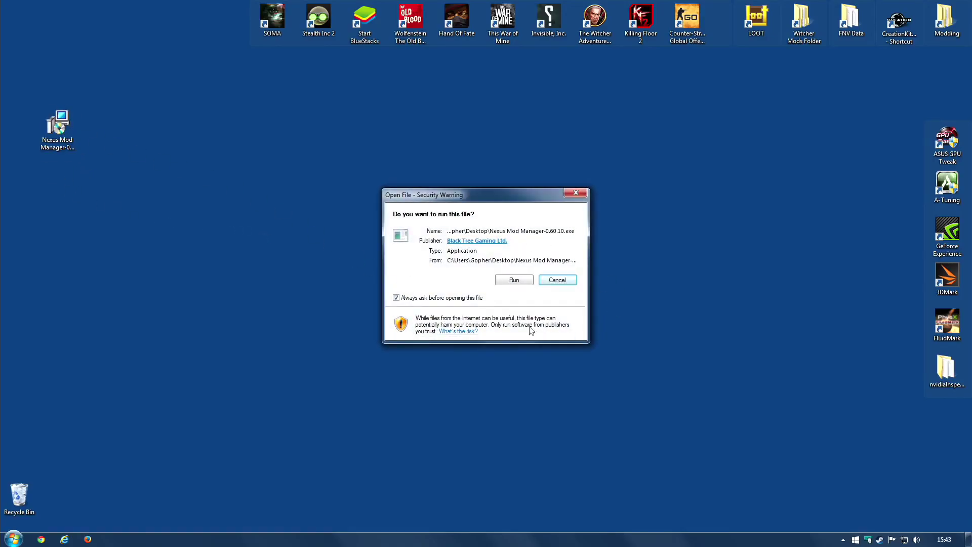
{"action": "left_click", "coordinate": [514, 282]}
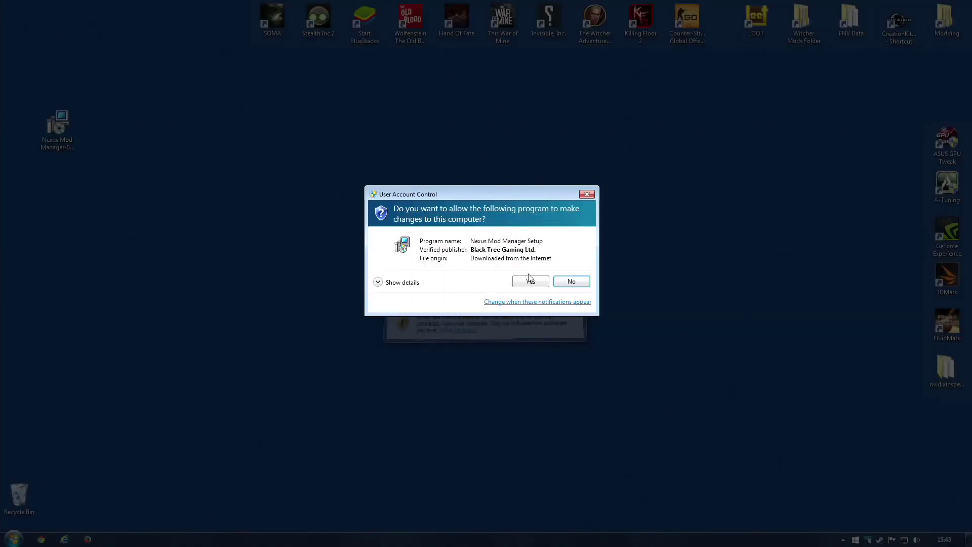
{"action": "left_click", "coordinate": [529, 281]}
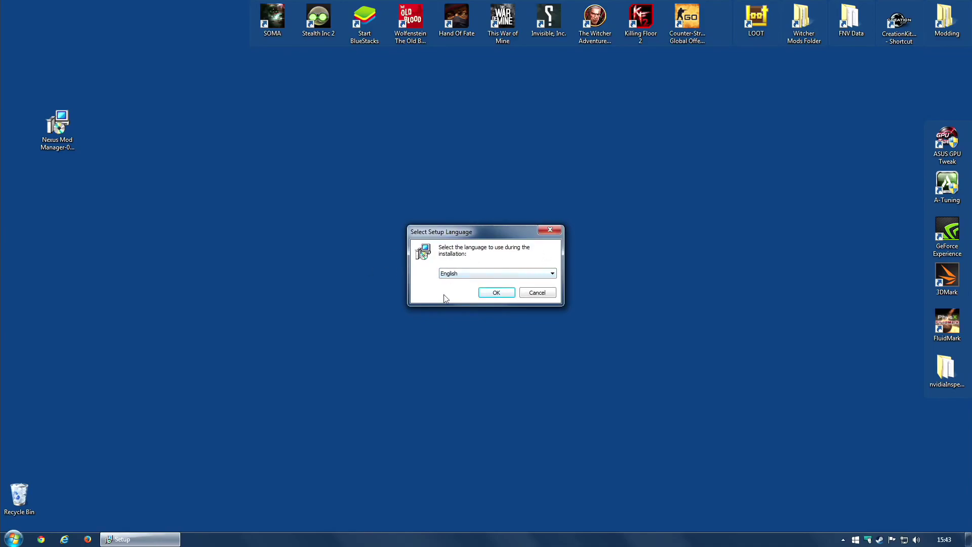
{"action": "left_click", "coordinate": [497, 294]}
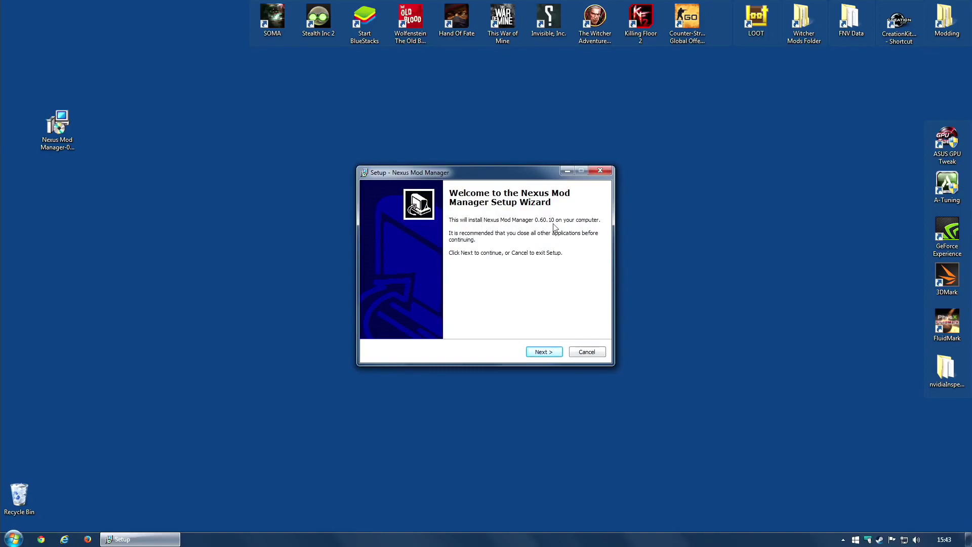
Accept the license agreement in the Nexus Mod Manager setup wizard and continue to the release notes
{"action": "left_click", "coordinate": [545, 353]}
{"action": "left_click", "coordinate": [411, 323]}
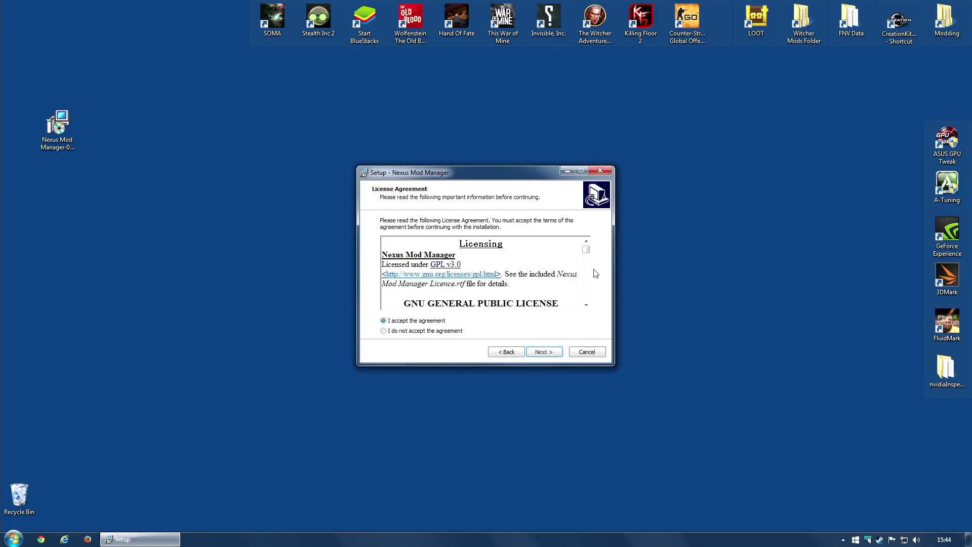
{"action": "left_click_drag", "start_coordinate": [587, 251], "coordinate": [589, 300]}
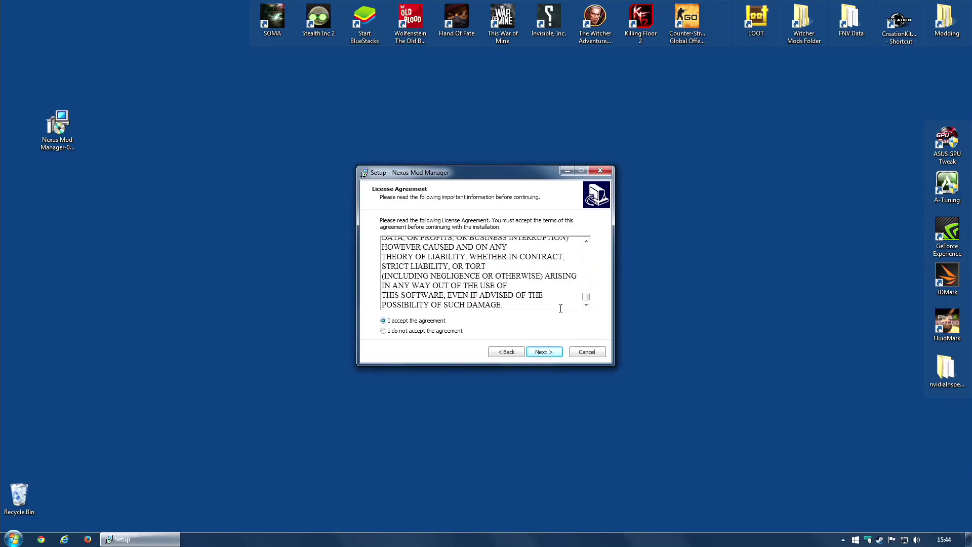
{"action": "left_click", "coordinate": [553, 357]}
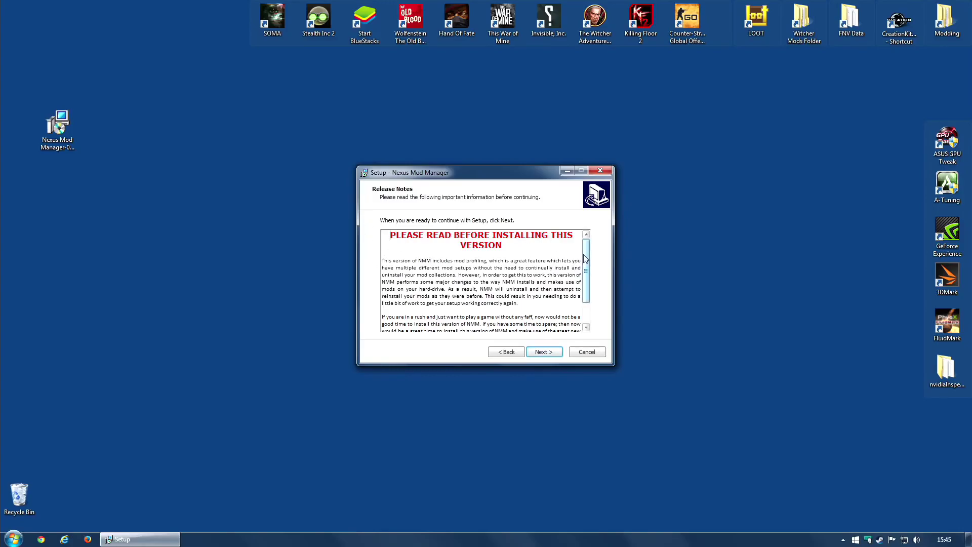
Read through the release notes and continue to the destination selection
{"action": "scroll", "coordinate": [588, 264], "scroll_direction": "down", "scroll_amount": 3}
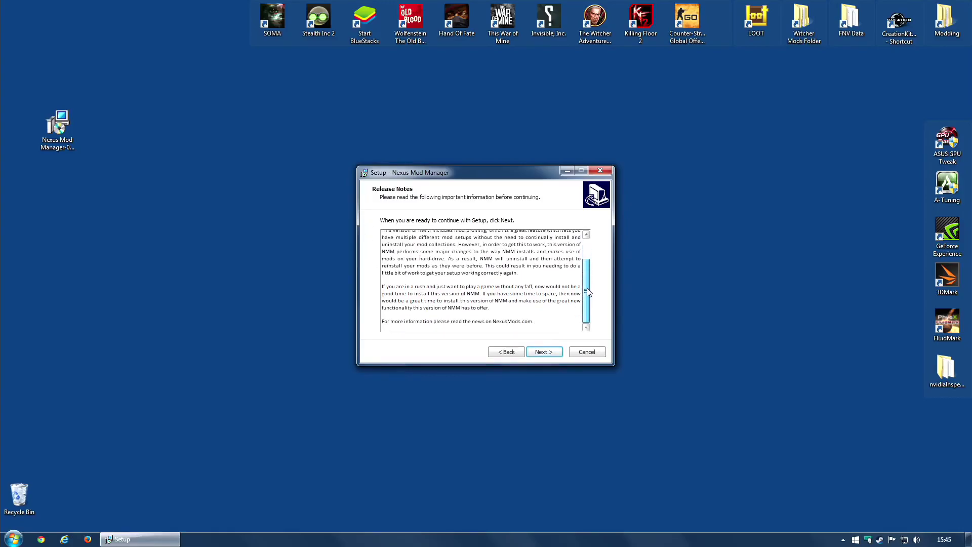
{"action": "scroll", "coordinate": [587, 292], "scroll_direction": "up", "scroll_amount": 2}
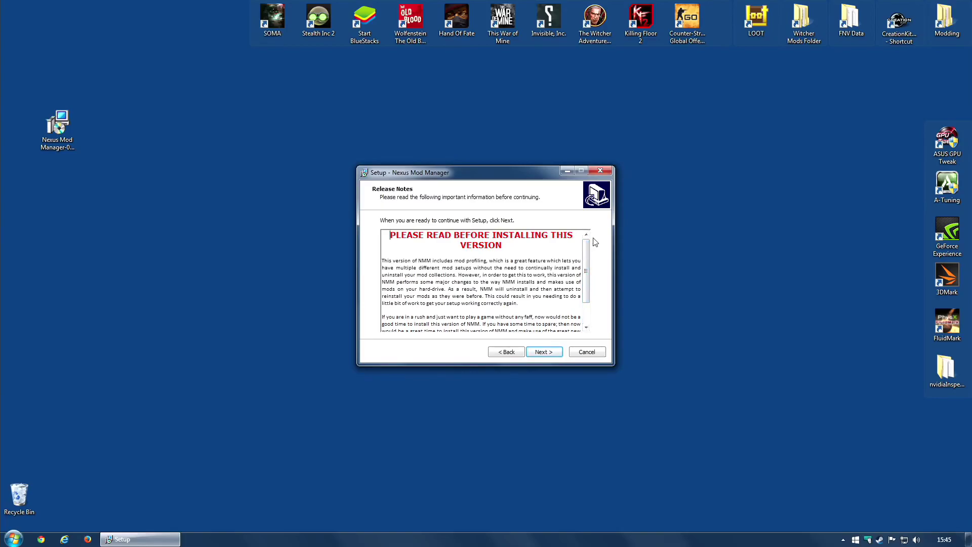
{"action": "scroll", "coordinate": [588, 322], "scroll_direction": "down", "scroll_amount": 1}
{"action": "scroll", "coordinate": [588, 283], "scroll_direction": "up", "scroll_amount": 1}
{"action": "left_click", "coordinate": [546, 354]}
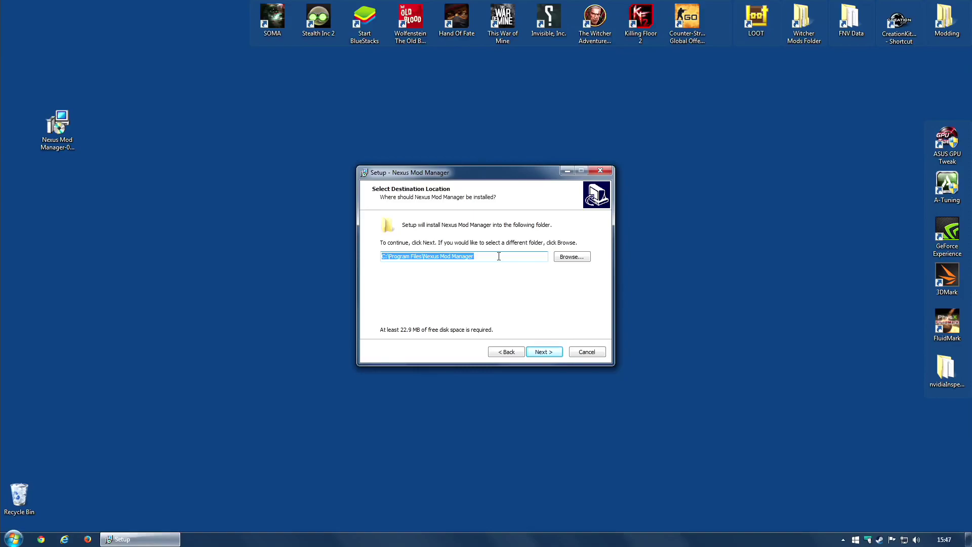
Accept the default destination C:\Program Files\Nexus Mod Manager, the Nexus Mod Manager Start Menu folder, and the preselected desktop icon and file associations
{"action": "left_click", "coordinate": [559, 356]}
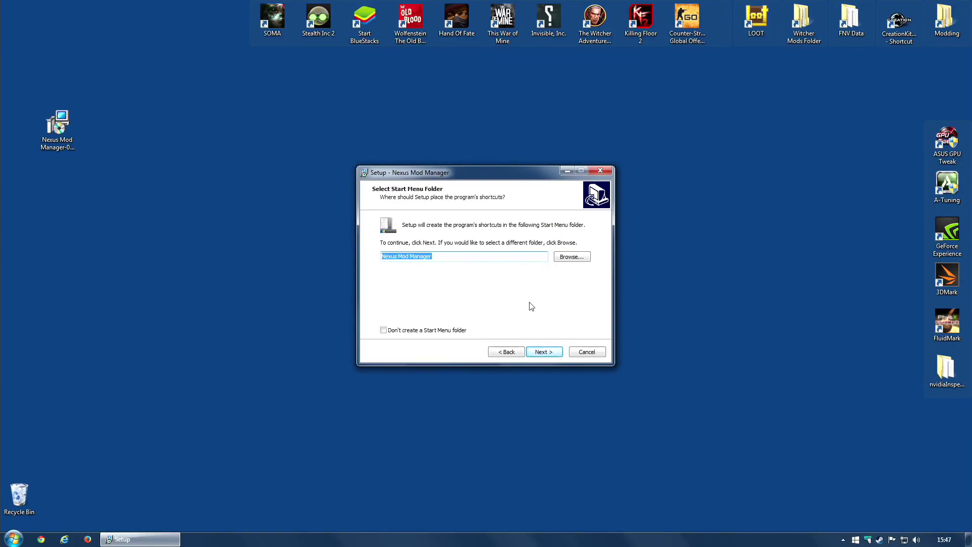
{"action": "left_click", "coordinate": [538, 355]}
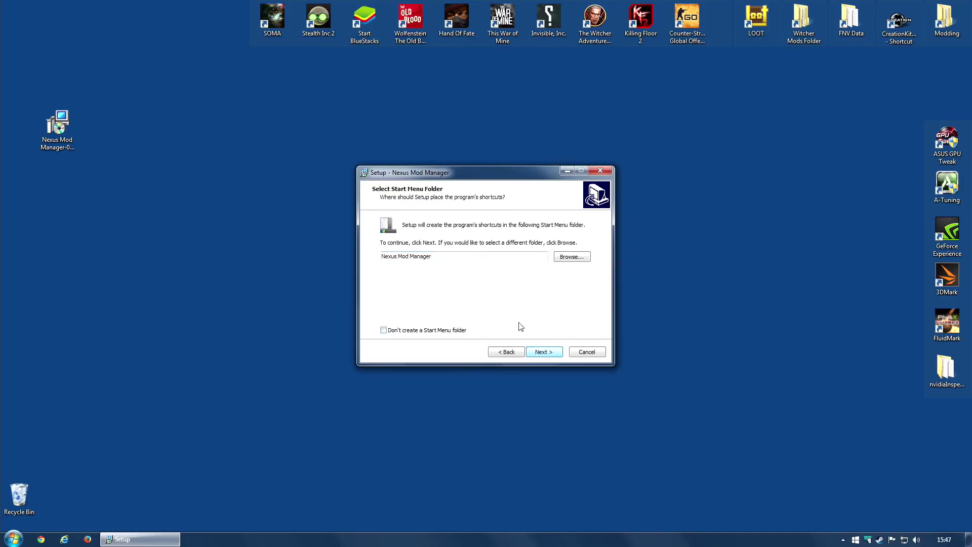
{"action": "left_click", "coordinate": [541, 352]}
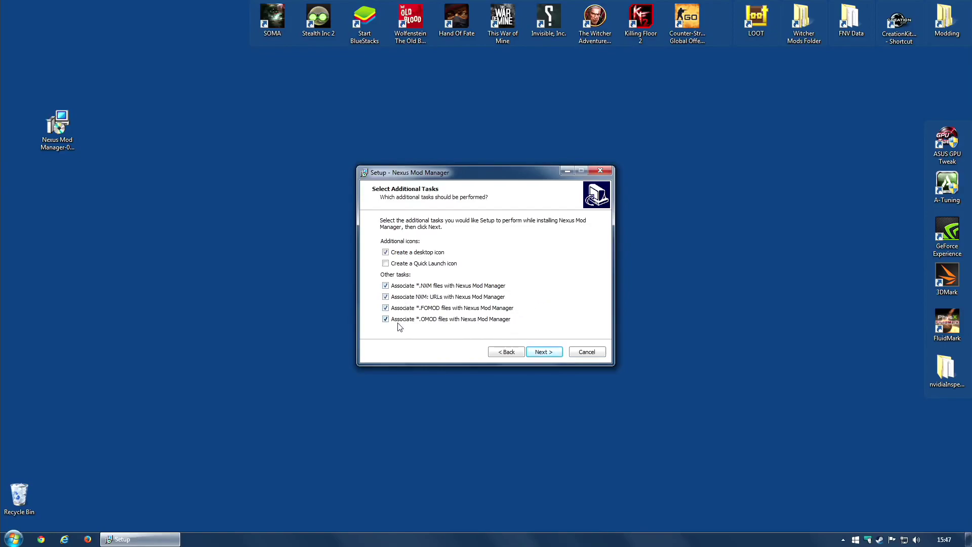
{"action": "left_click", "coordinate": [548, 354]}
Review the setup summary, install Nexus Mod Manager and continue past the version information
{"action": "scroll", "coordinate": [592, 288], "scroll_direction": "down", "scroll_amount": 1}
{"action": "scroll", "coordinate": [592, 299], "scroll_direction": "up", "scroll_amount": 1}
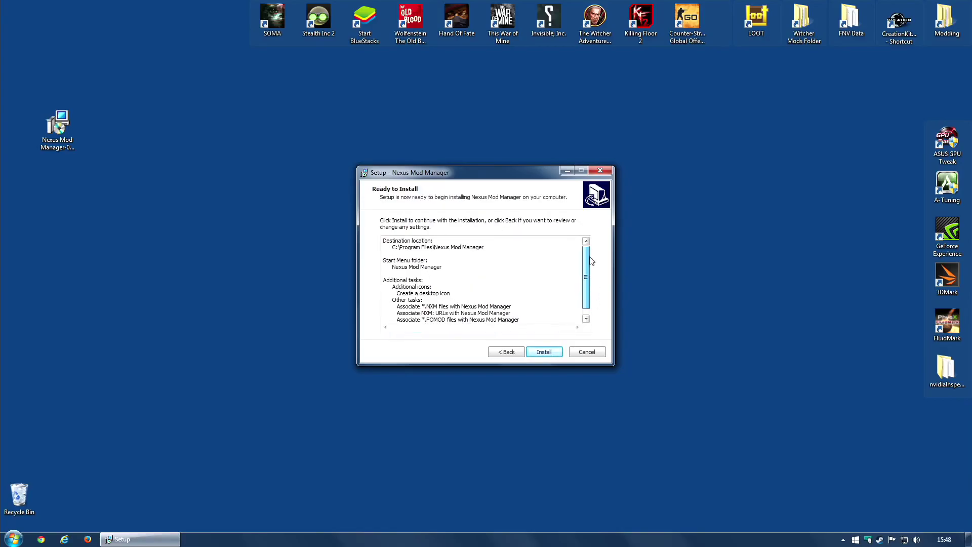
{"action": "left_click", "coordinate": [546, 357]}
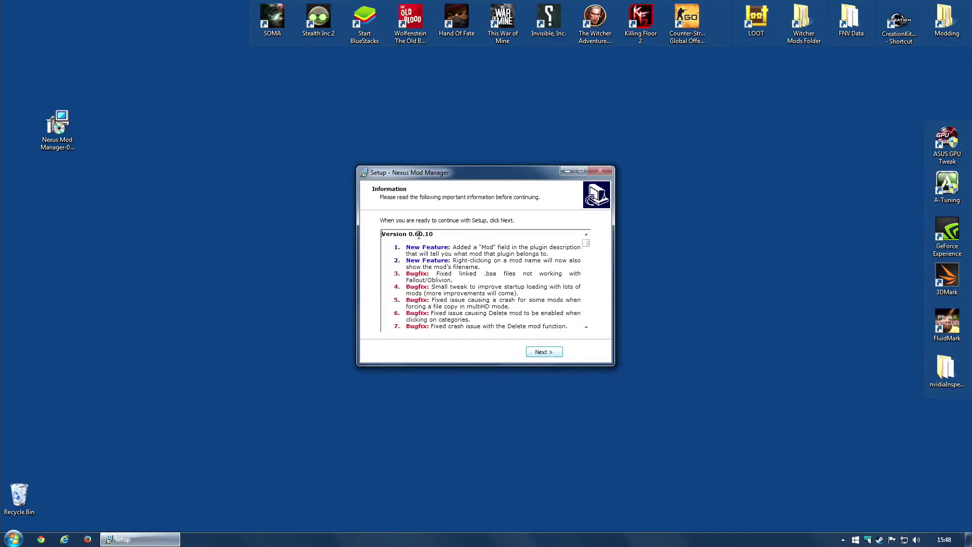
{"action": "mouse_move", "coordinate": [586, 244]}
{"action": "left_mouse_down"}
{"action": "mouse_move", "coordinate": [594, 324]}
{"action": "mouse_move", "coordinate": [585, 310]}
{"action": "mouse_move", "coordinate": [586, 242]}
{"action": "left_mouse_up"}
{"action": "left_click", "coordinate": [545, 353]}
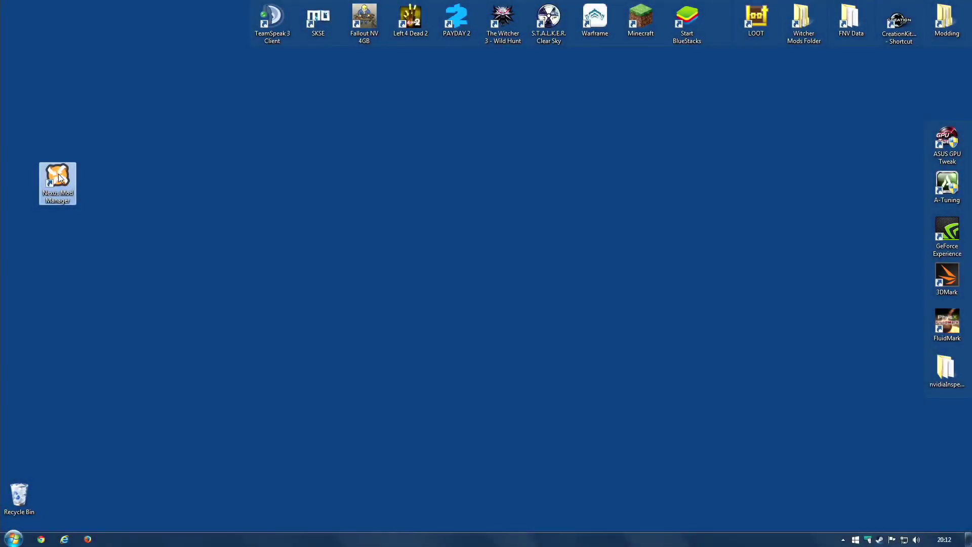
Launch Nexus Mod Manager, confirm the found paths of The Witcher 3, Skyrim, The Witcher 2, Fallout: New Vegas and Fallout 3, and stop the search
{"action": "double_click", "coordinate": [59, 177]}
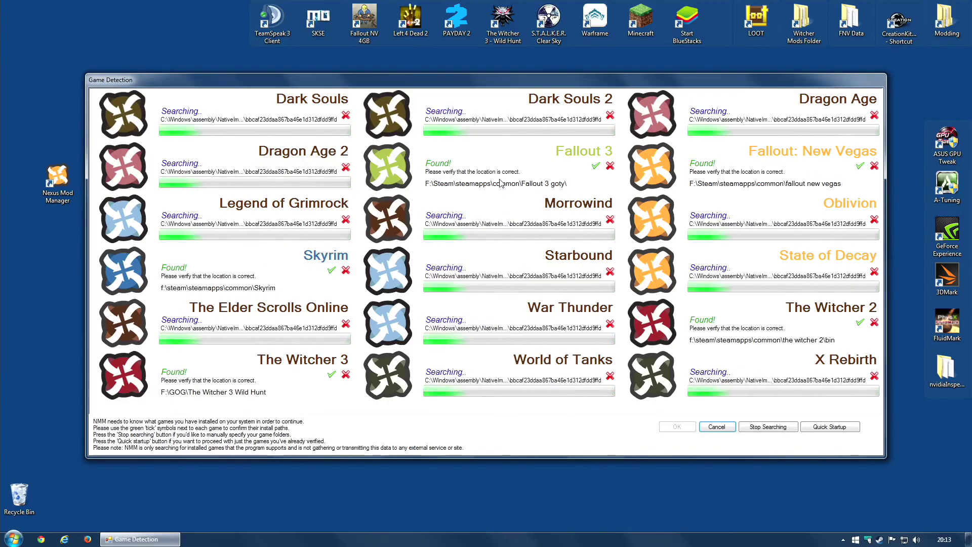
{"action": "left_click", "coordinate": [331, 374]}
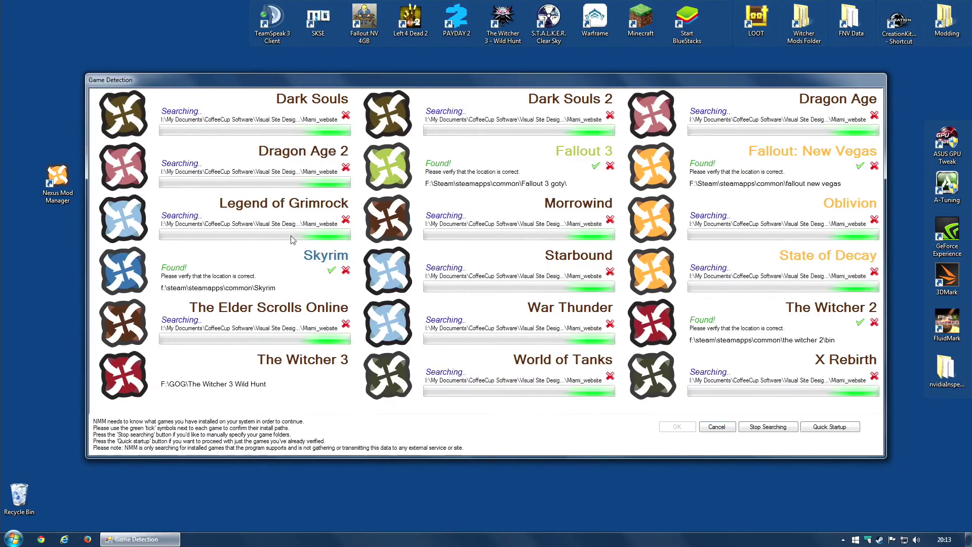
{"action": "left_click", "coordinate": [331, 271]}
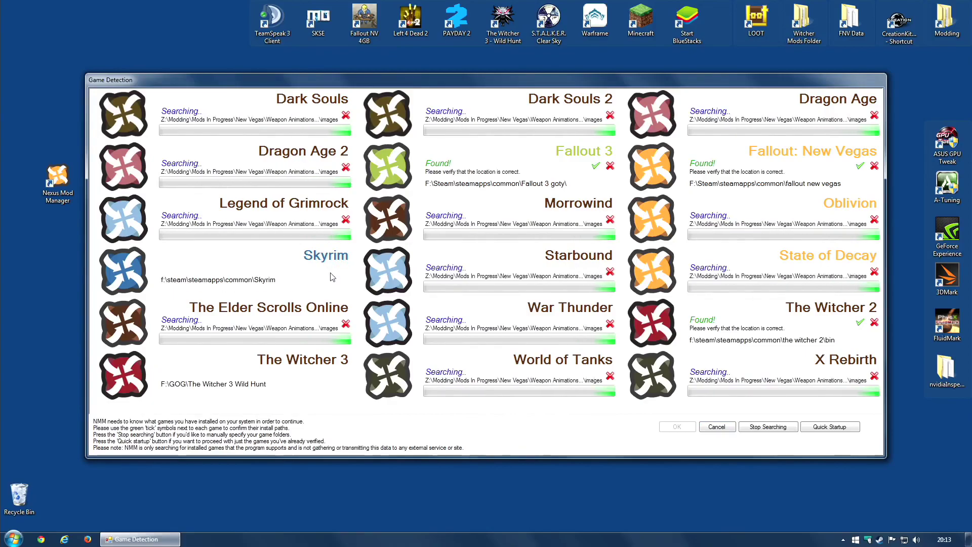
{"action": "left_click", "coordinate": [861, 323]}
{"action": "left_click", "coordinate": [860, 166]}
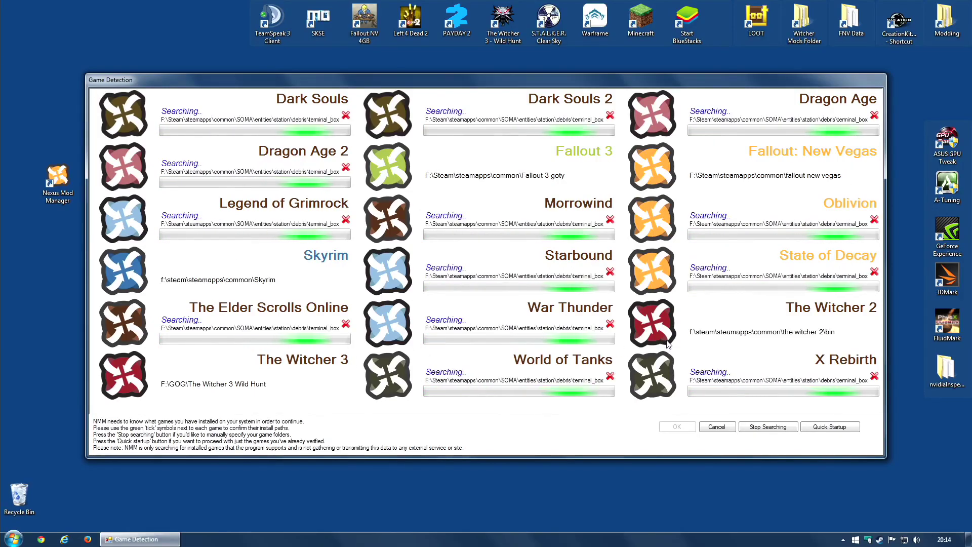
{"action": "left_click", "coordinate": [768, 428]}
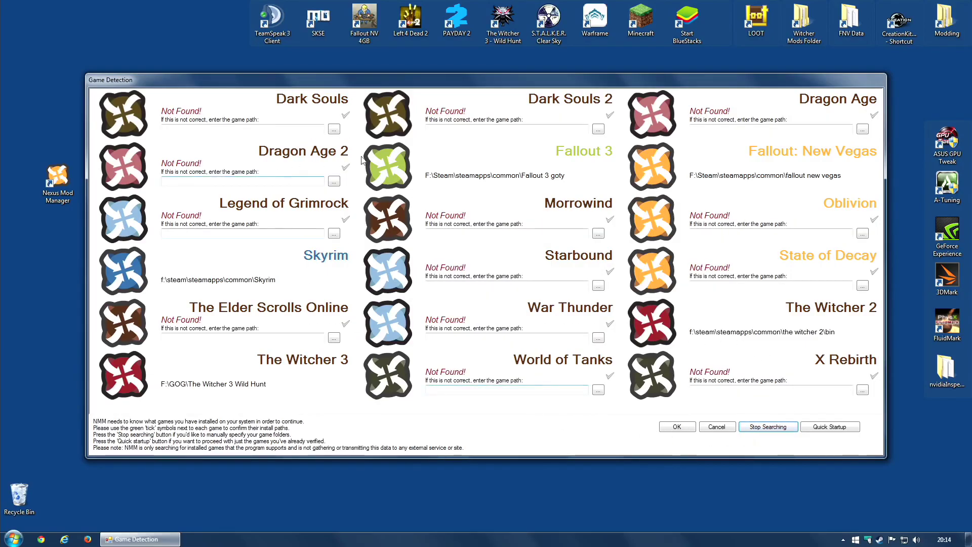
{"action": "left_click", "coordinate": [334, 129]}
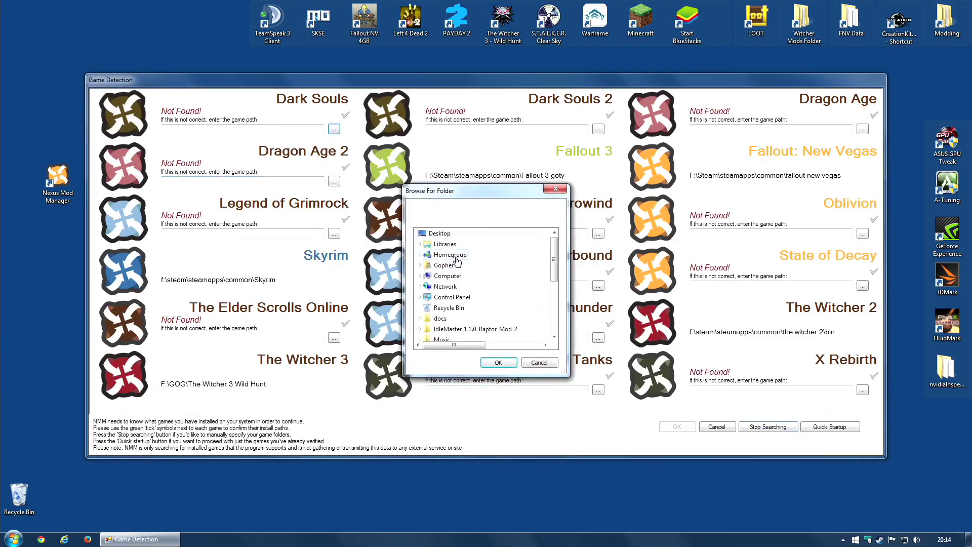
{"action": "left_click_drag", "start_coordinate": [558, 262], "coordinate": [558, 311]}
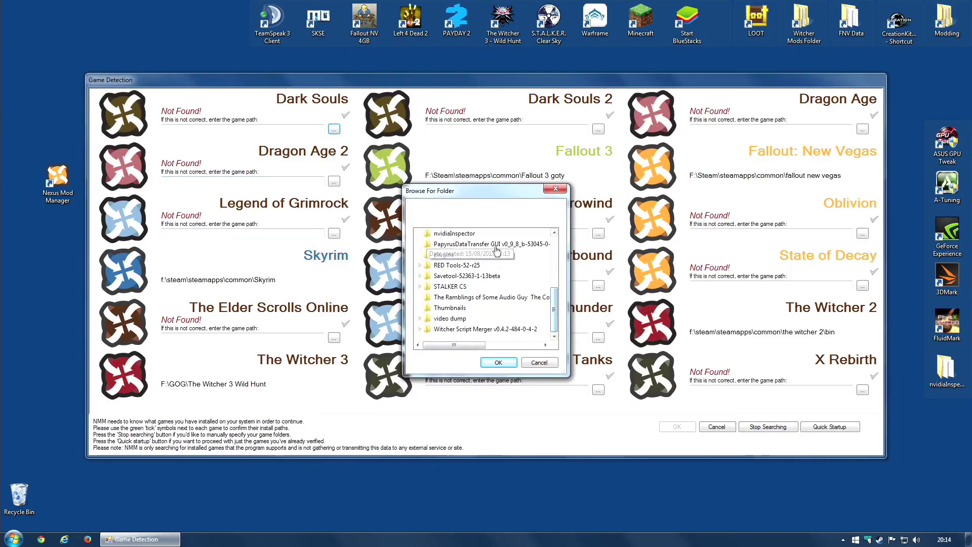
{"action": "left_click", "coordinate": [539, 363]}
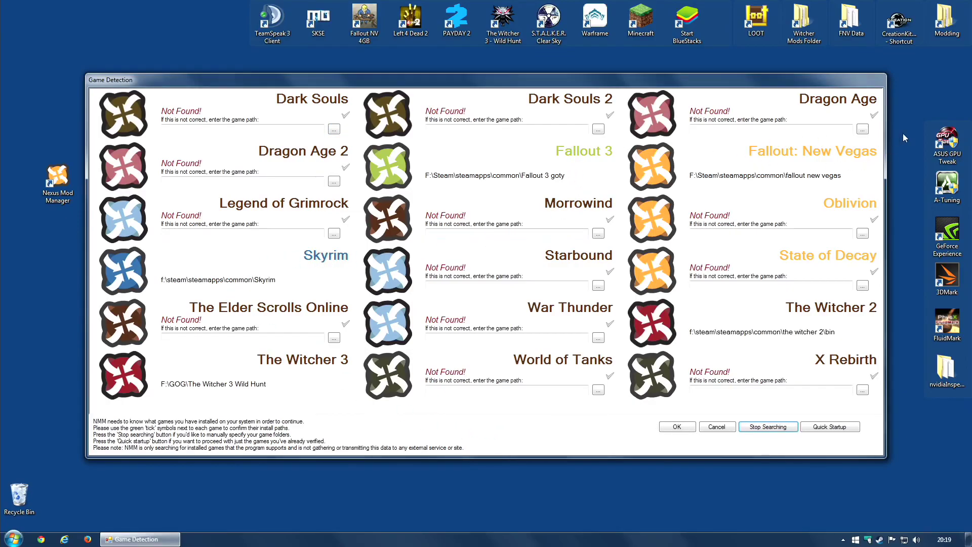
Confirm the detected install locations of Skyrim and The Witcher 3
{"action": "left_click", "coordinate": [841, 429]}
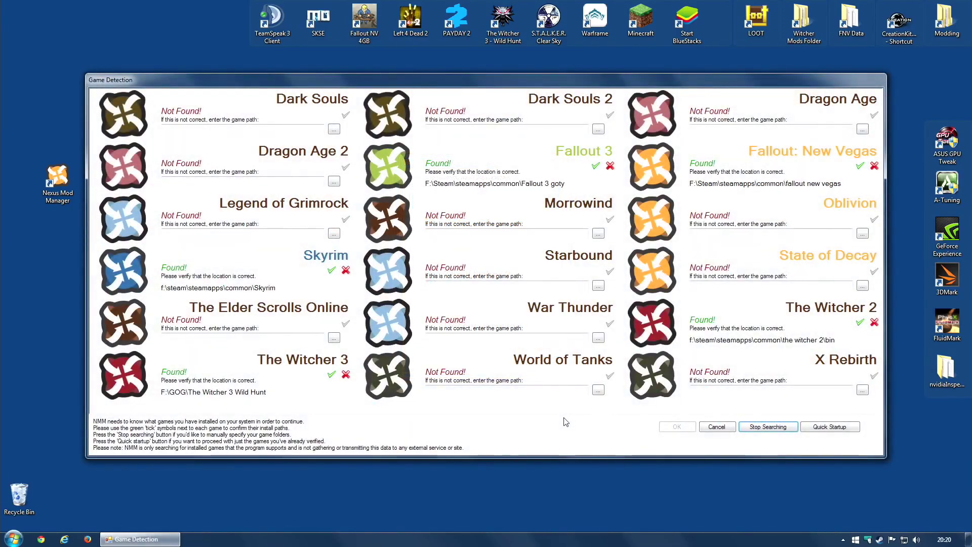
{"action": "left_click", "coordinate": [331, 271]}
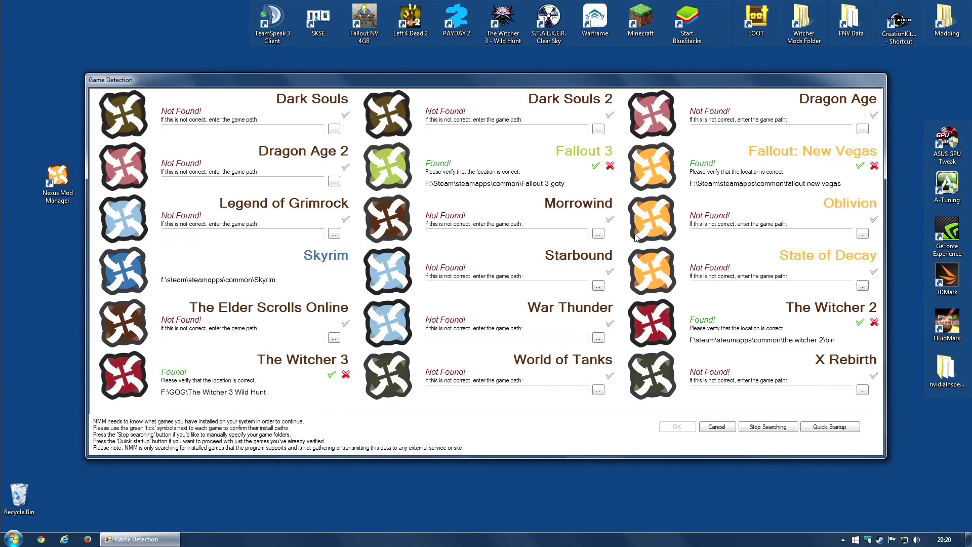
{"action": "left_click", "coordinate": [330, 374]}
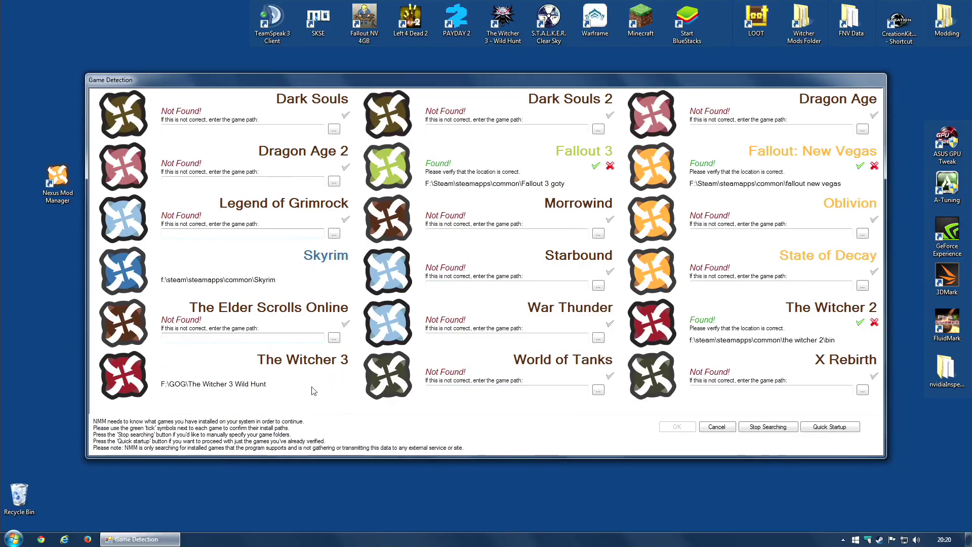
Reject the detected install locations of Fallout 3, Fallout: New Vegas and The Witcher 2
{"action": "left_click", "coordinate": [609, 167]}
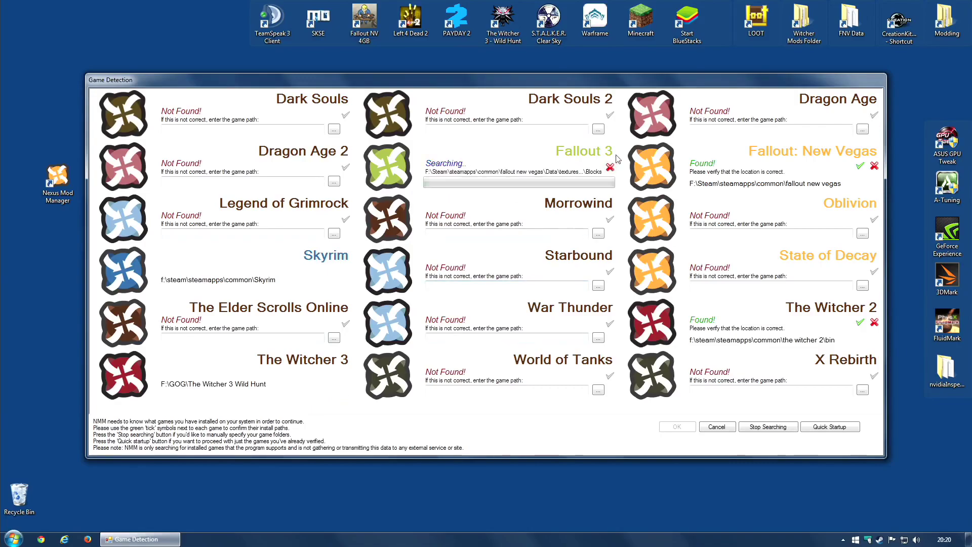
{"action": "left_click", "coordinate": [874, 167]}
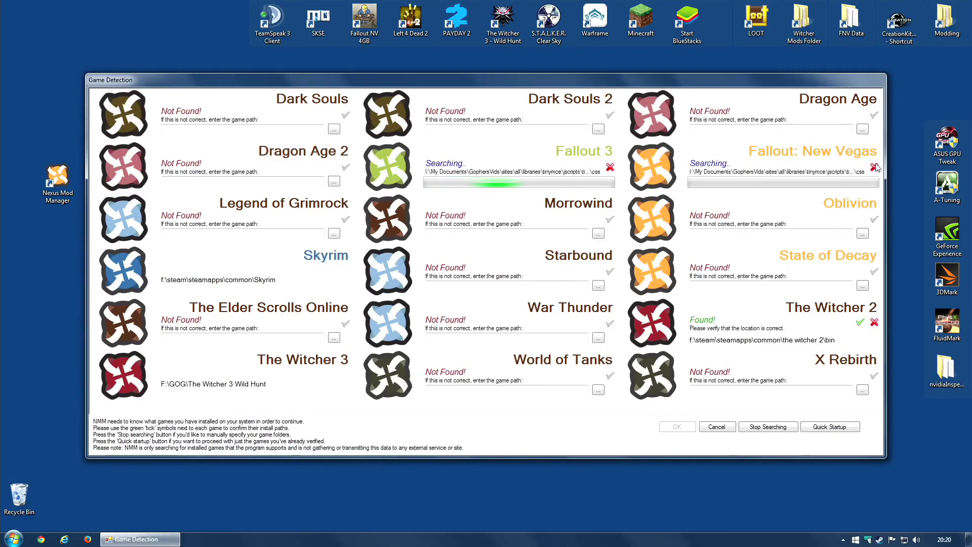
{"action": "left_click", "coordinate": [875, 322]}
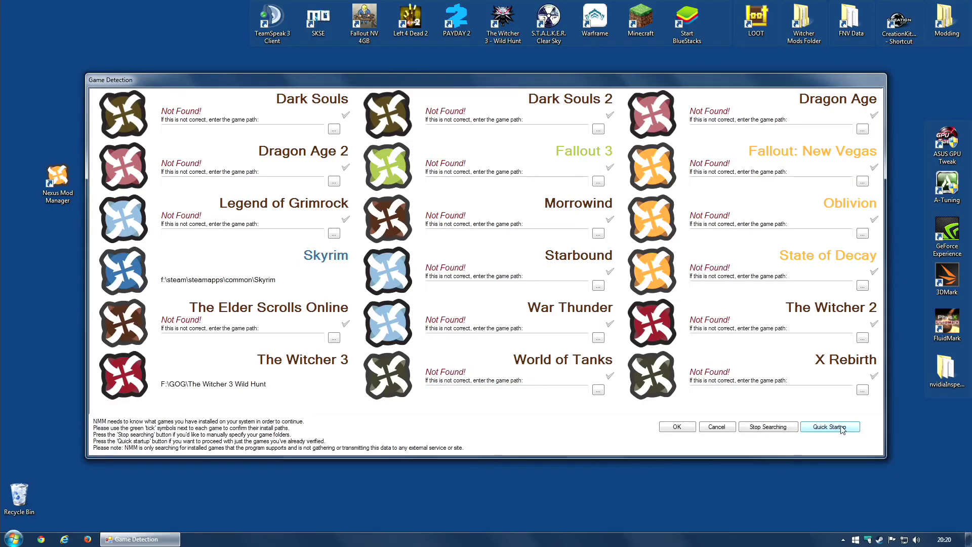
Accept the game detection results, confirming the found paths of Skyrim and Fallout: New Vegas and continuing with only the verified games
{"action": "left_click", "coordinate": [677, 427]}
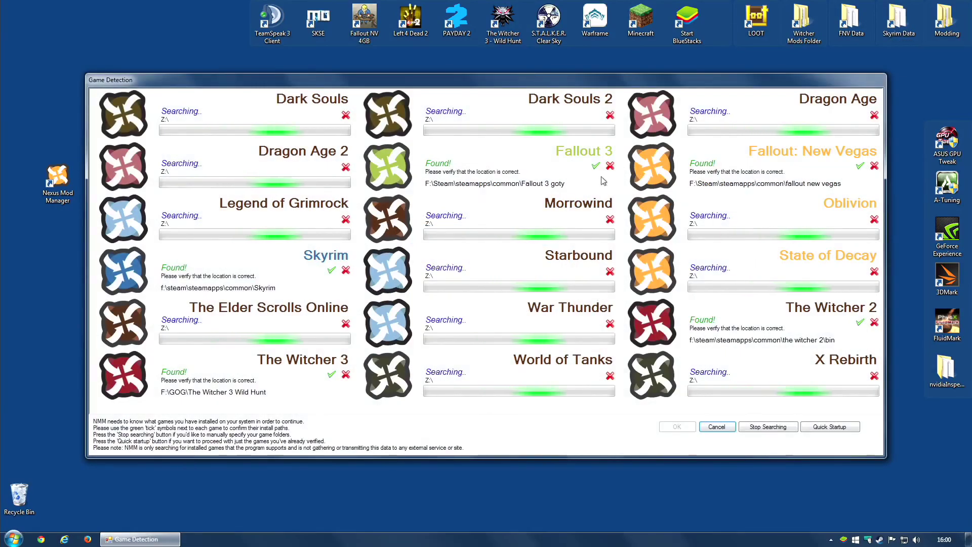
{"action": "left_click", "coordinate": [331, 272]}
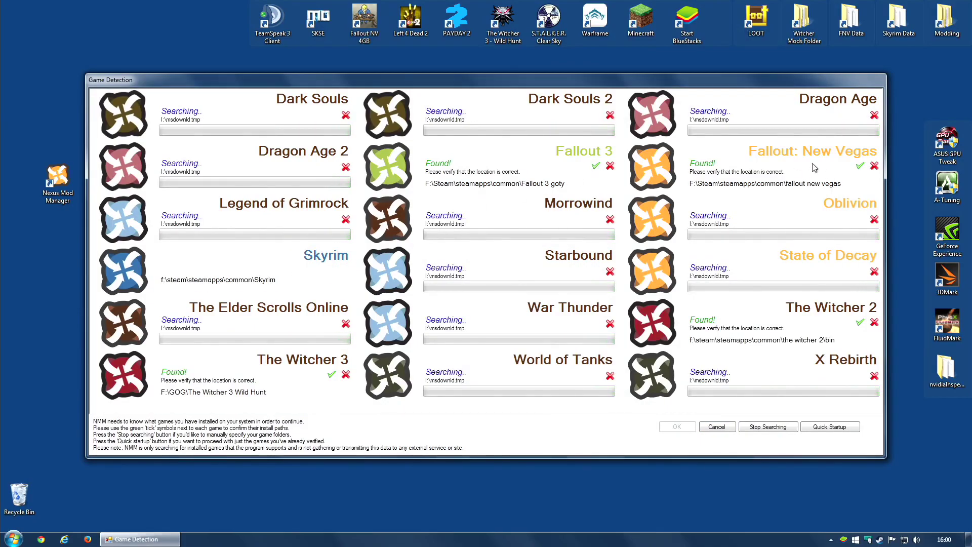
{"action": "left_click", "coordinate": [860, 167]}
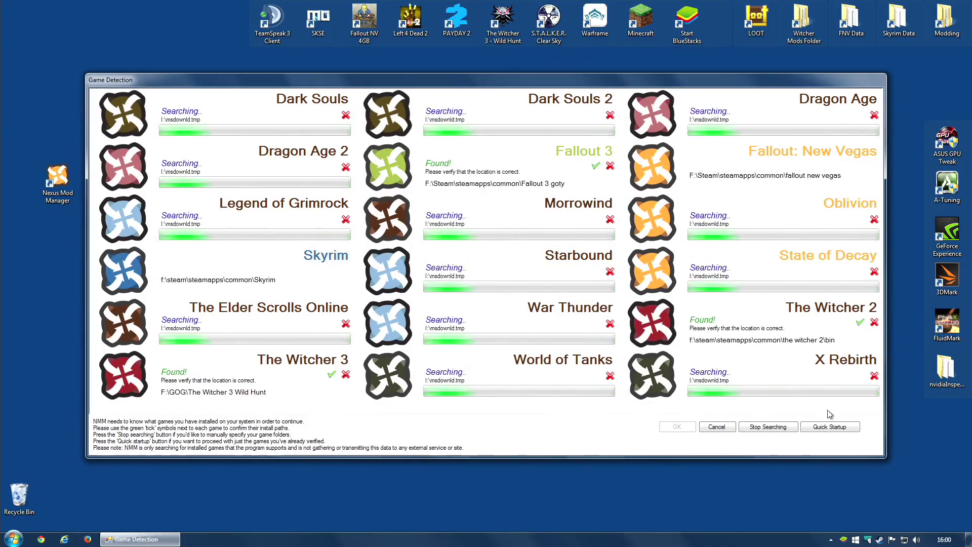
{"action": "left_click", "coordinate": [833, 428]}
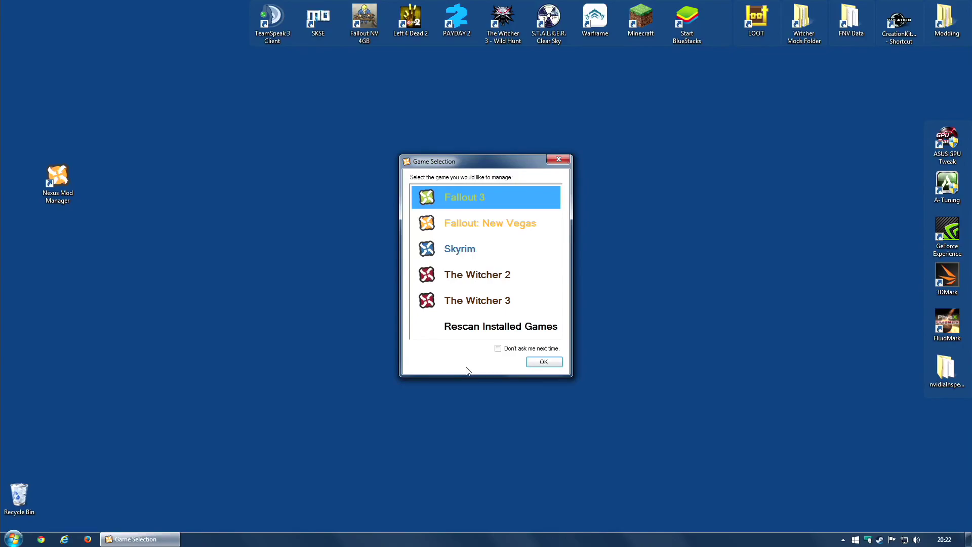
Rescan the installed games, and open Skyrim with "Don't ask me next time" enabled, continuing to its setup screen
{"action": "left_click", "coordinate": [465, 330]}
{"action": "left_click", "coordinate": [537, 362]}
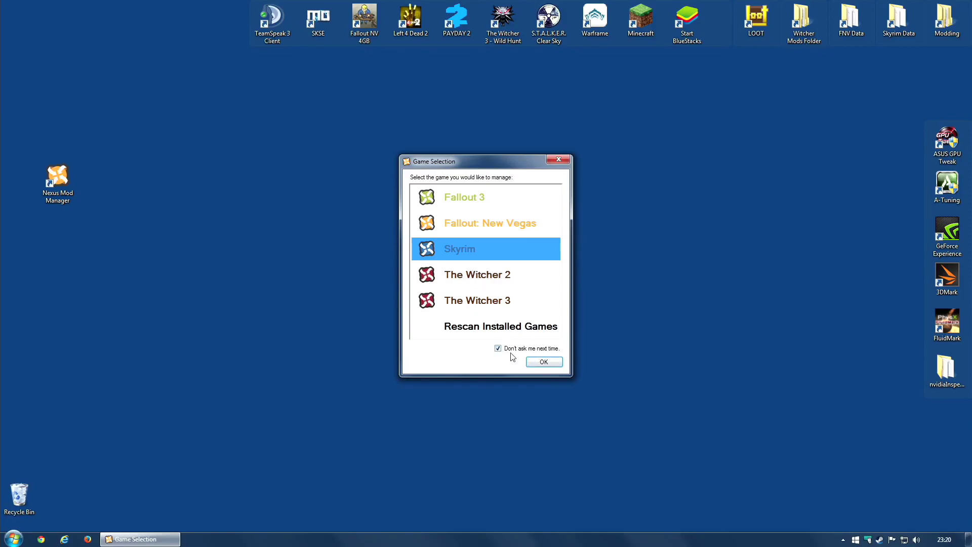
{"action": "left_click", "coordinate": [544, 364]}
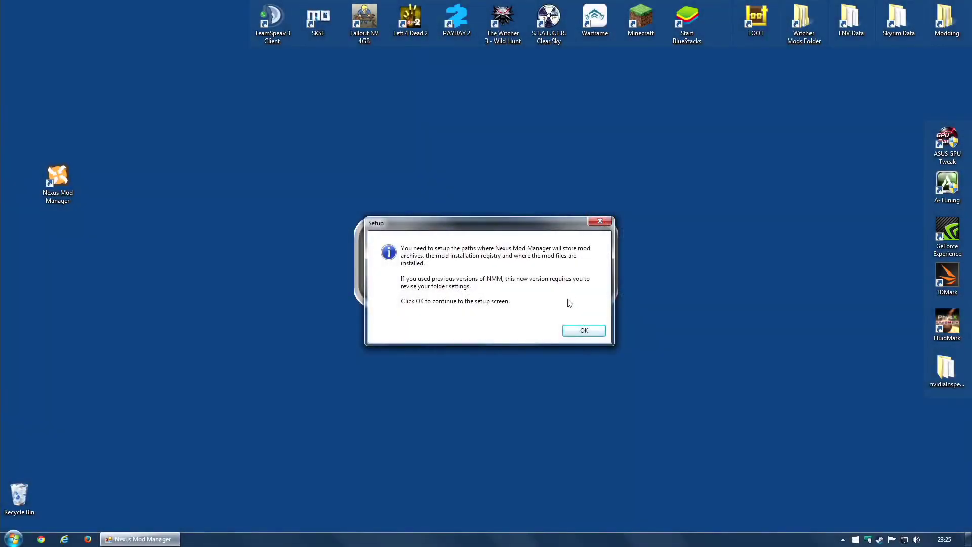
{"action": "left_click", "coordinate": [592, 336]}
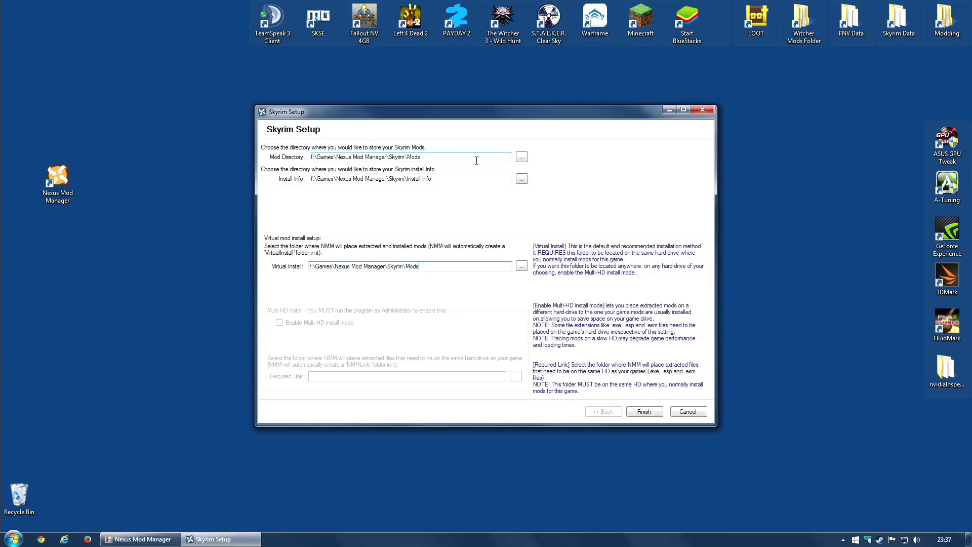
Browse for the Skyrim mod directory and create a folder named Skyrim inside Nexus Mod Manager on the Game Tools (D:) drive
{"action": "left_click", "coordinate": [521, 158]}
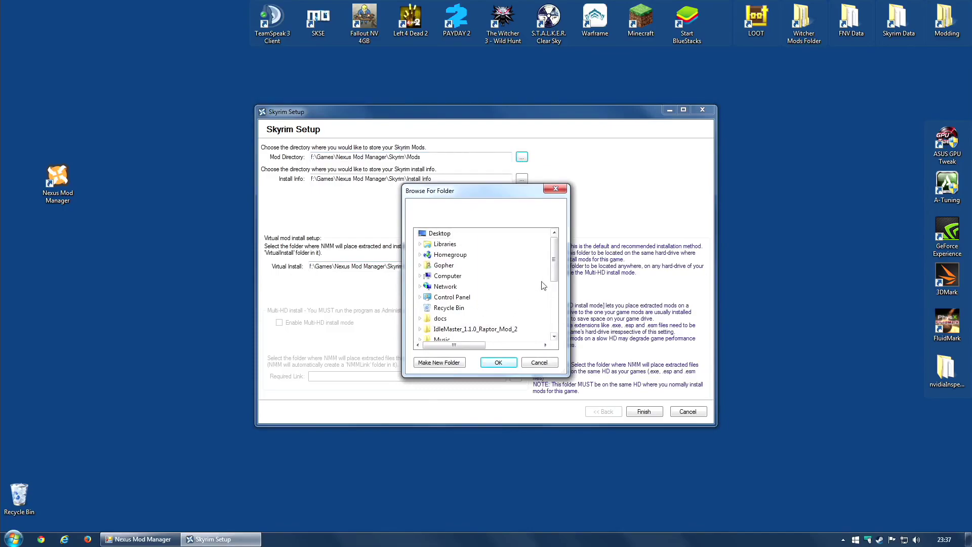
{"action": "double_click", "coordinate": [450, 279]}
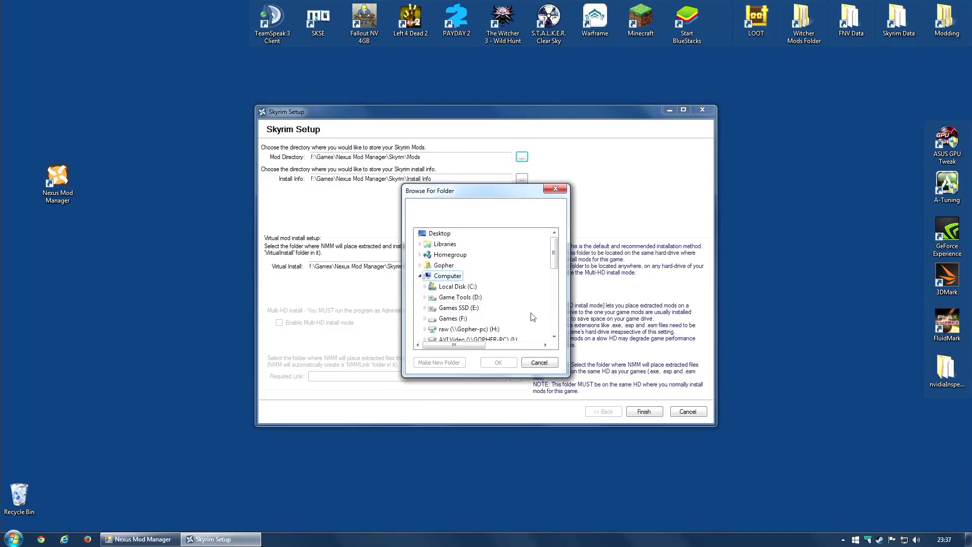
{"action": "double_click", "coordinate": [461, 297]}
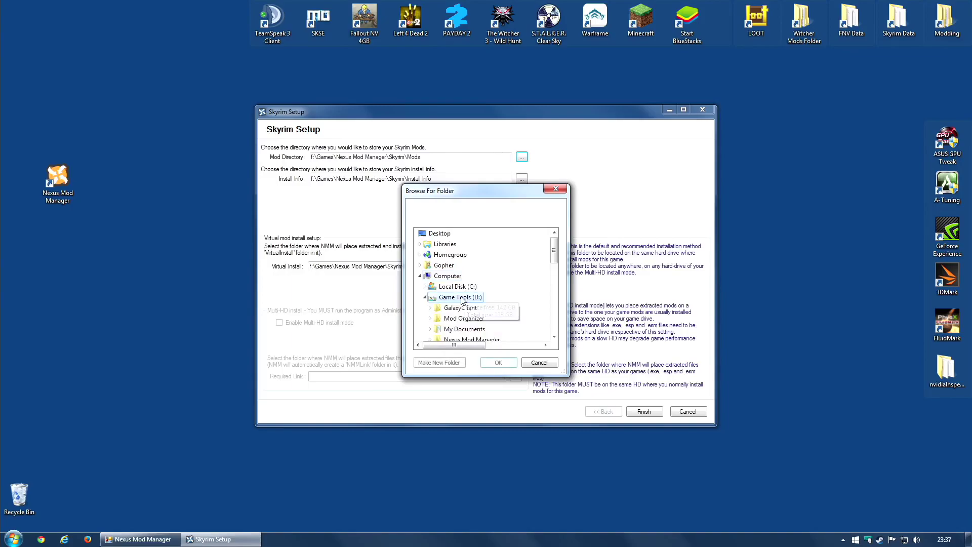
{"action": "left_click_drag", "start_coordinate": [555, 253], "coordinate": [557, 262]}
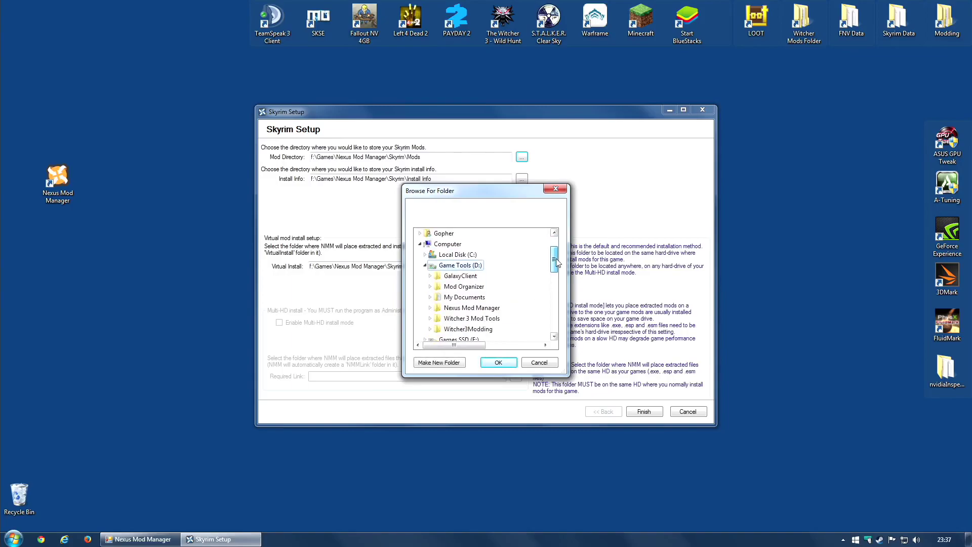
{"action": "left_click", "coordinate": [431, 308]}
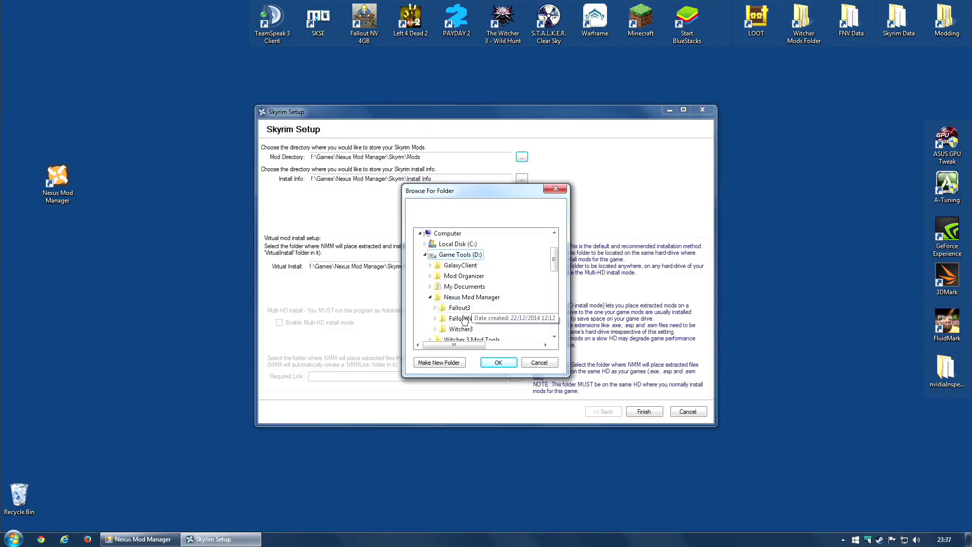
{"action": "left_click", "coordinate": [474, 299]}
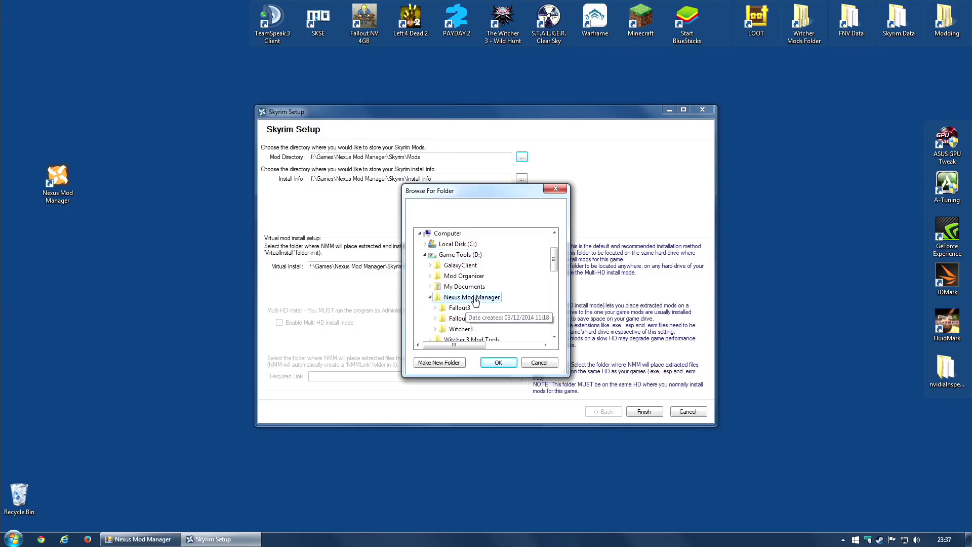
{"action": "left_click", "coordinate": [450, 364]}
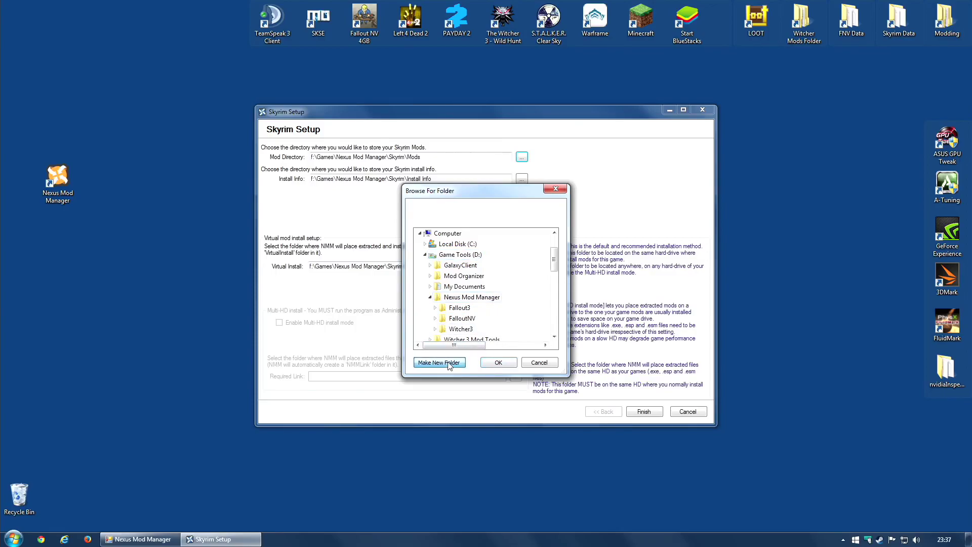
{"action": "type", "text": "Skyrim"}
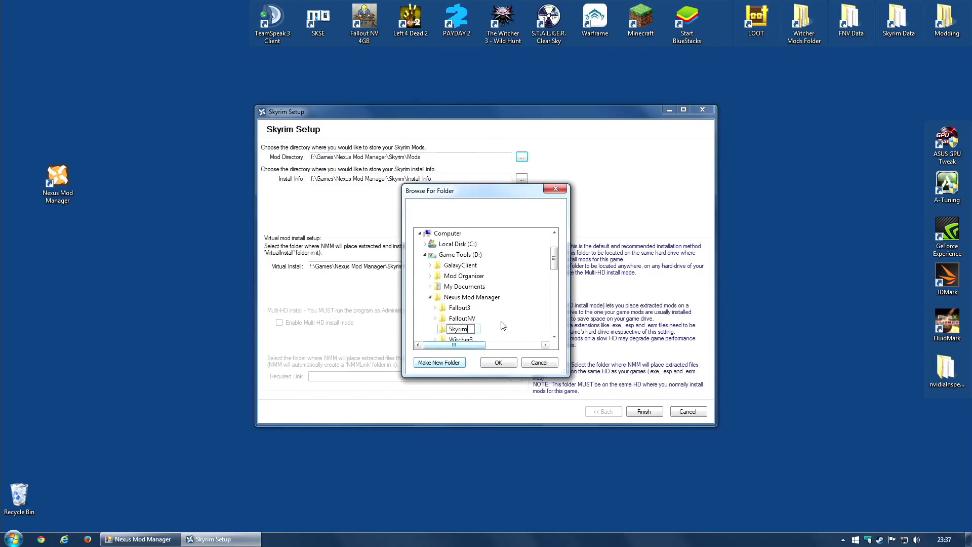
Create a Mods subfolder in the new Skyrim folder and use it as the mod directory
{"action": "left_click", "coordinate": [444, 330]}
{"action": "left_click", "coordinate": [441, 364]}
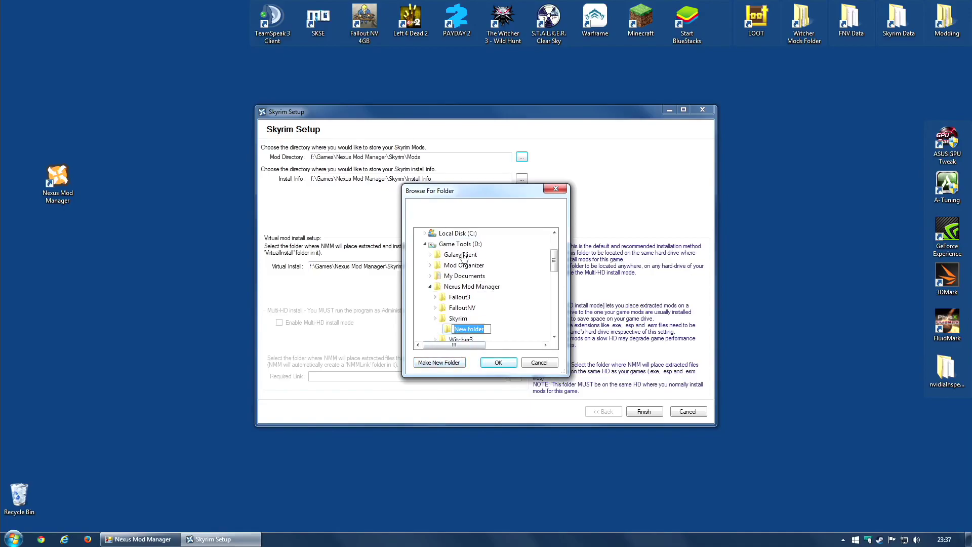
{"action": "type", "text": "Mods"}
{"action": "left_click", "coordinate": [499, 363]}
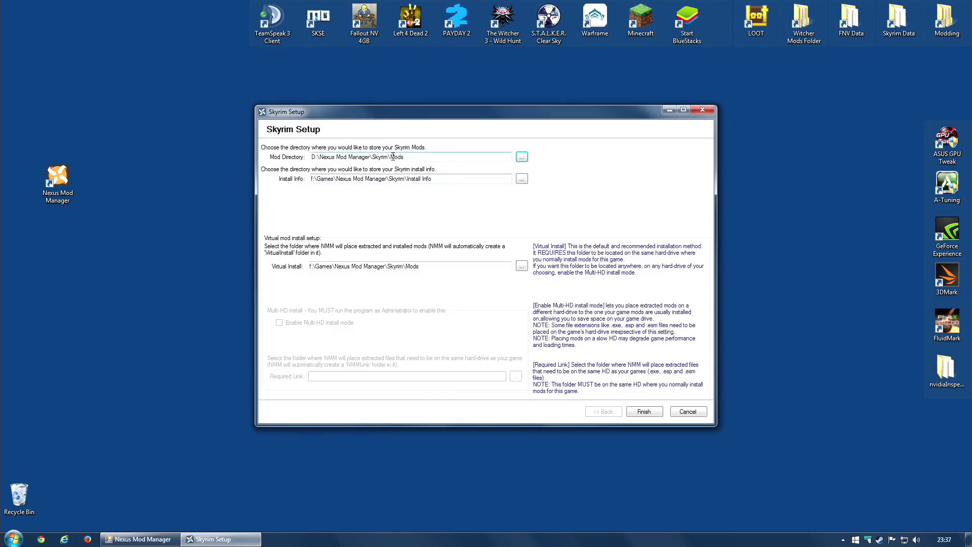
Set the install info path to D:\Nexus Mod Manager\Skyrim\Install Info by copying the parent path from the mod directory
{"action": "left_click_drag", "start_coordinate": [391, 157], "coordinate": [304, 159]}
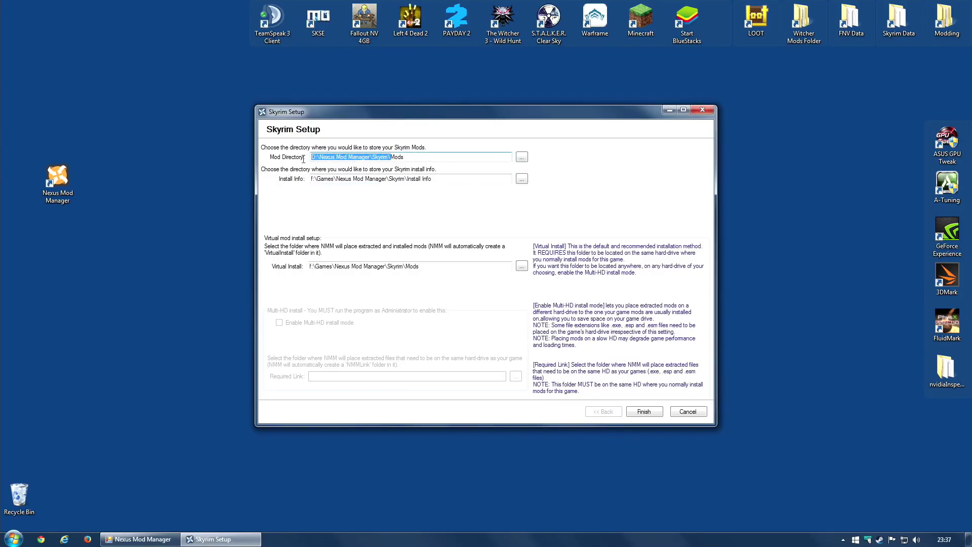
{"action": "right_click", "coordinate": [372, 160]}
{"action": "left_click", "coordinate": [400, 191]}
{"action": "left_click_drag", "start_coordinate": [407, 179], "coordinate": [310, 181]}
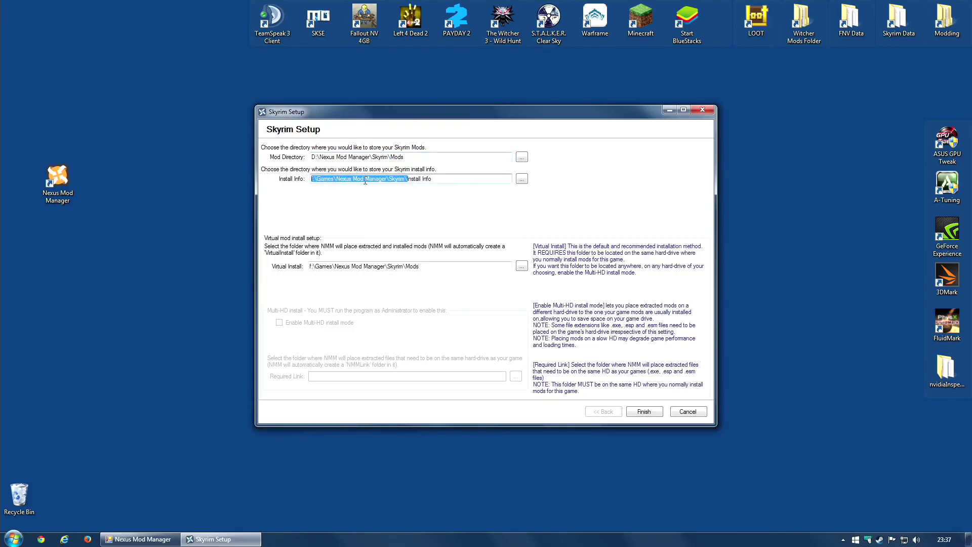
{"action": "right_click", "coordinate": [364, 182]}
{"action": "left_click", "coordinate": [400, 223]}
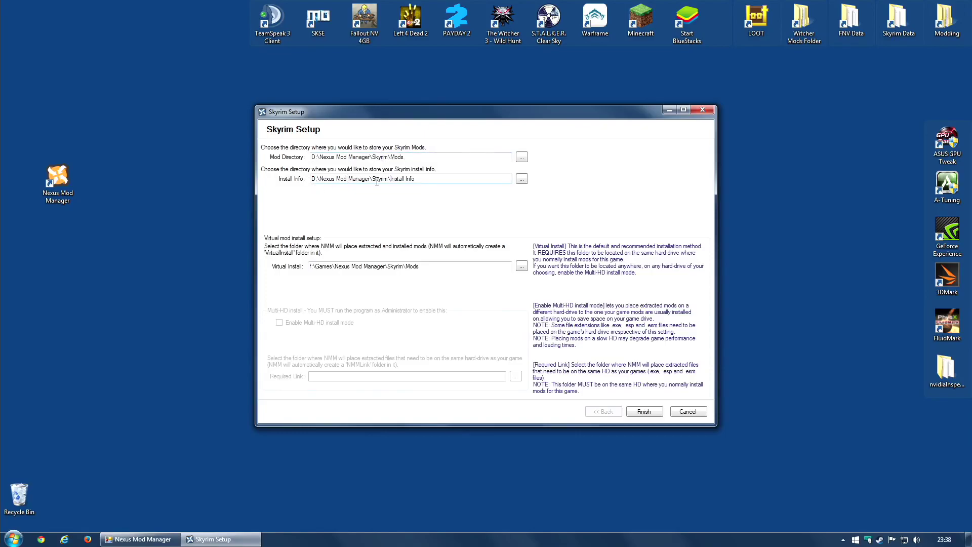
{"action": "left_click", "coordinate": [438, 178]}
Finish the Skyrim setup and let the manager organise mods by the Nexus site categories
{"action": "left_click", "coordinate": [645, 412]}
{"action": "left_click", "coordinate": [644, 412]}
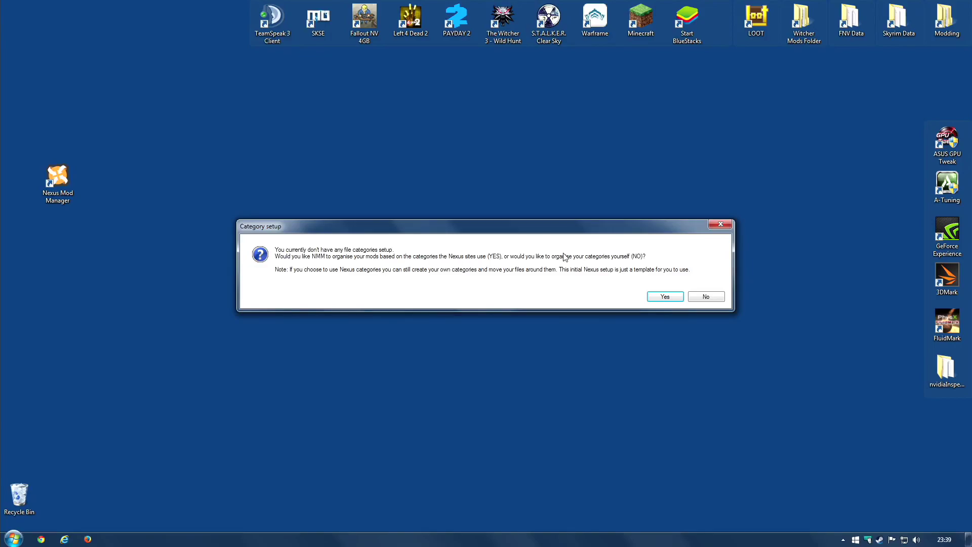
{"action": "left_click", "coordinate": [661, 297]}
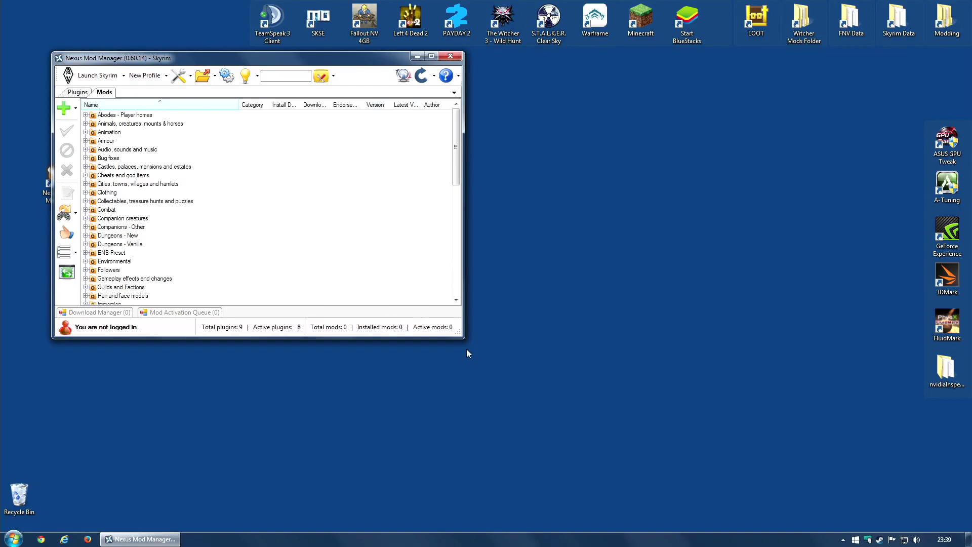
Enlarge the manager window, move it toward the middle of the desktop, and restart the program
{"action": "left_click_drag", "start_coordinate": [463, 335], "coordinate": [659, 413]}
{"action": "left_click_drag", "start_coordinate": [437, 62], "coordinate": [556, 94]}
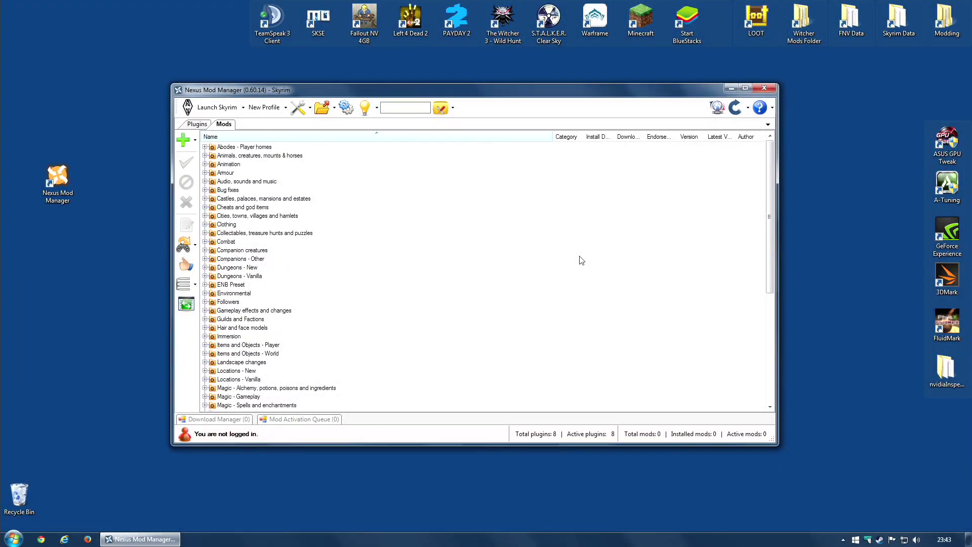
{"action": "left_click", "coordinate": [771, 95]}
{"action": "double_click", "coordinate": [61, 186]}
Change the default game settings, keeping Skyrim selected and disabling "Don't ask me next time"
{"action": "left_click", "coordinate": [748, 108]}
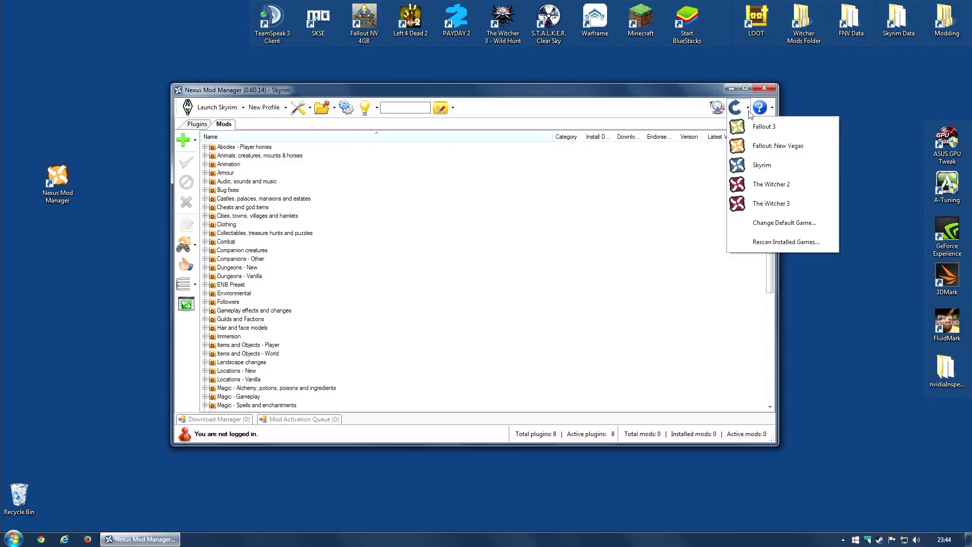
{"action": "left_click", "coordinate": [749, 109]}
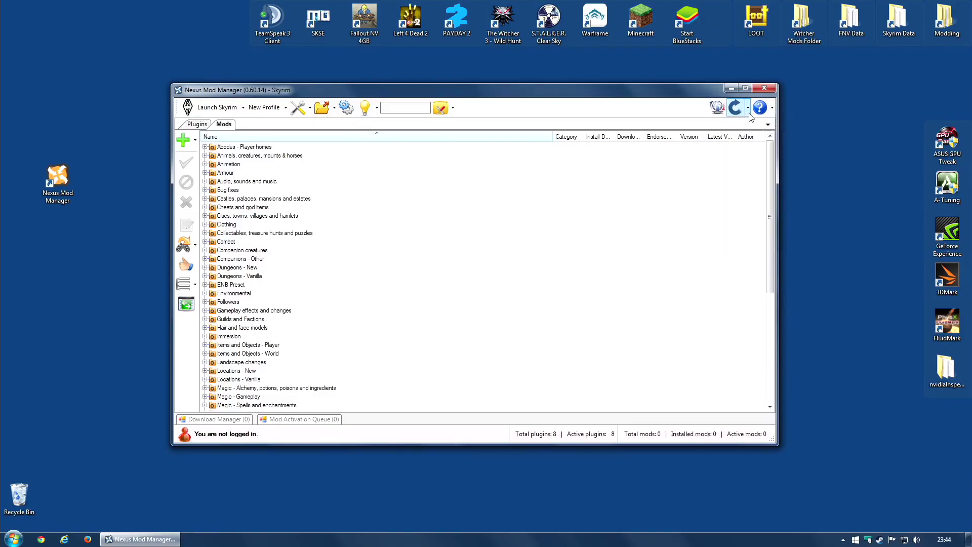
{"action": "left_click", "coordinate": [748, 108]}
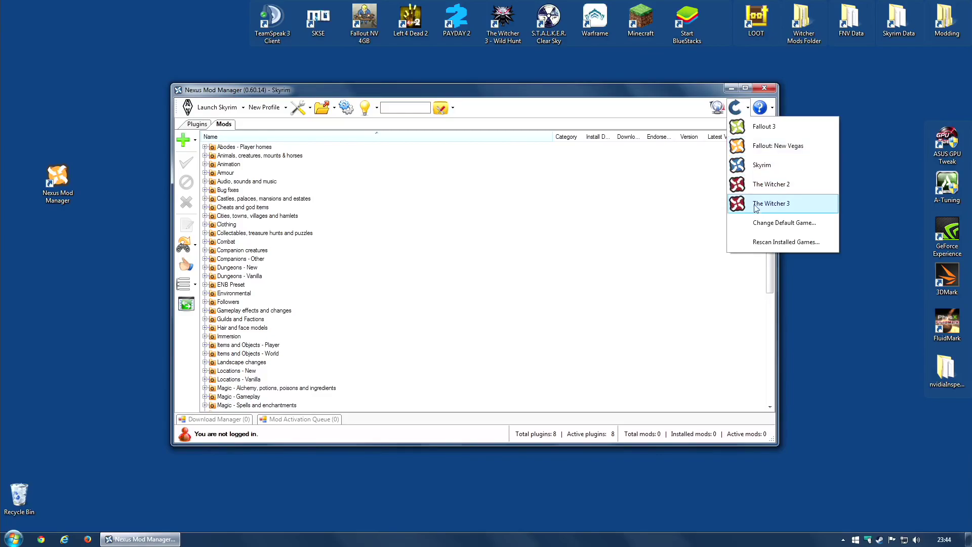
{"action": "left_click", "coordinate": [807, 223]}
{"action": "left_click", "coordinate": [498, 348]}
{"action": "left_click", "coordinate": [549, 363]}
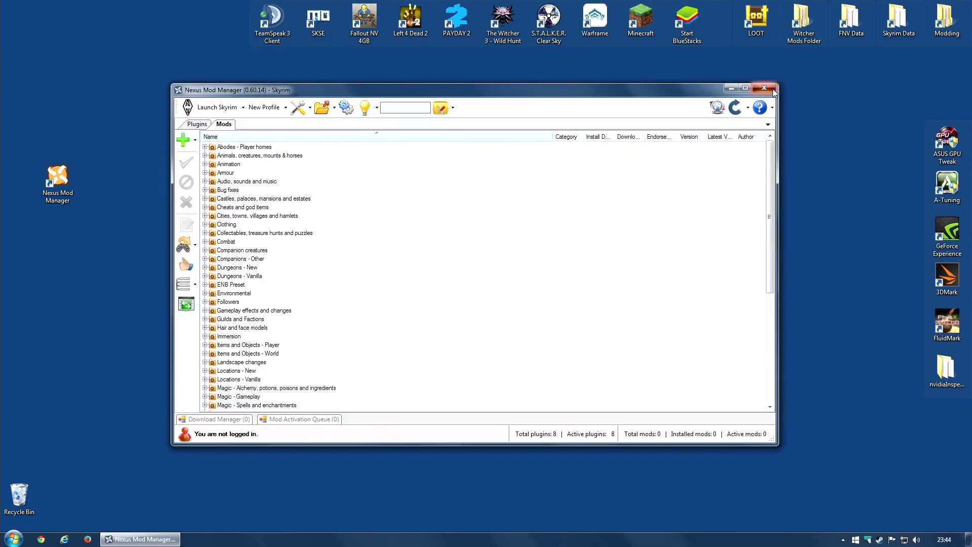
Restart Nexus Mod Manager and choose Skyrim as the game to manage
{"action": "left_click", "coordinate": [773, 89]}
{"action": "double_click", "coordinate": [67, 186]}
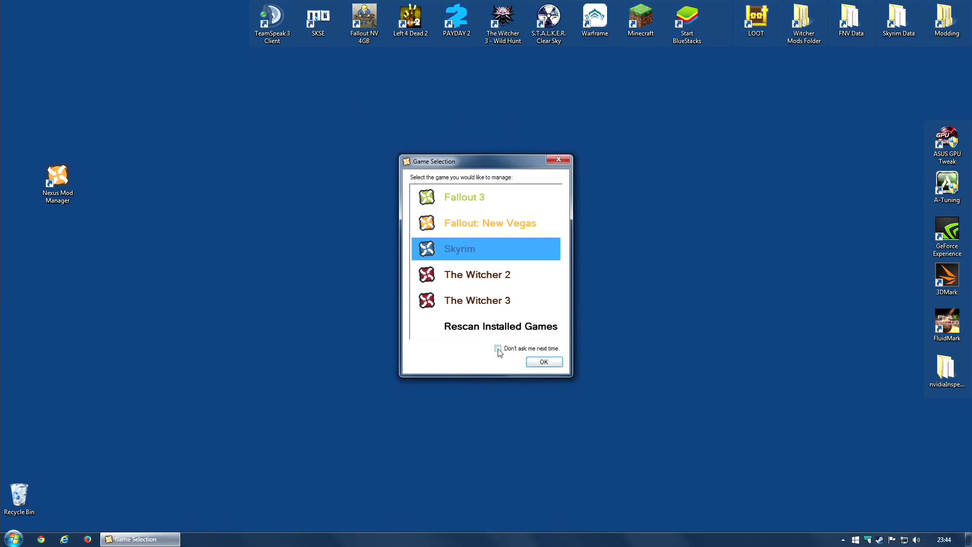
{"action": "left_click", "coordinate": [542, 362]}
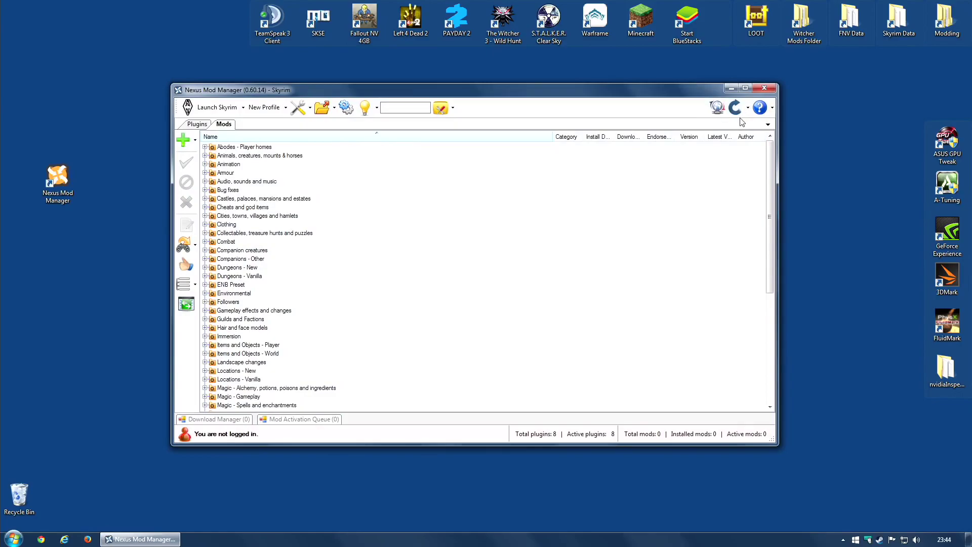
Check the game switching options and Skyrim's virtual folder setup, leaving the setup without changes
{"action": "left_click", "coordinate": [749, 109]}
{"action": "left_click", "coordinate": [297, 110]}
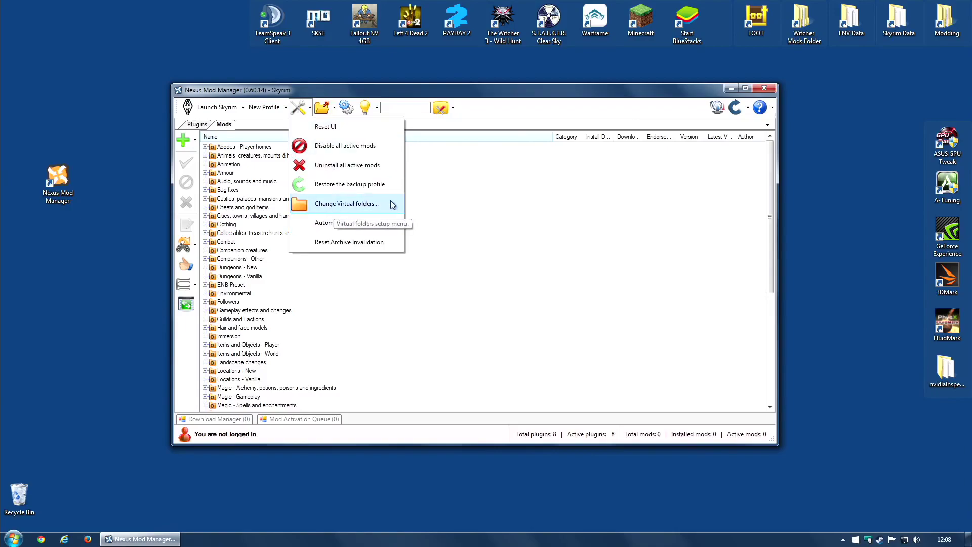
{"action": "left_click", "coordinate": [368, 204]}
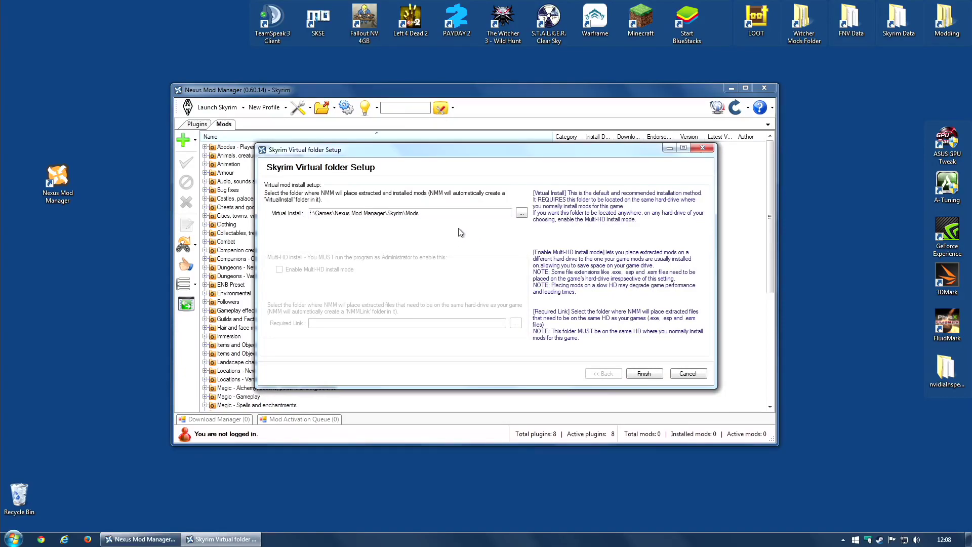
{"action": "left_click", "coordinate": [688, 375]}
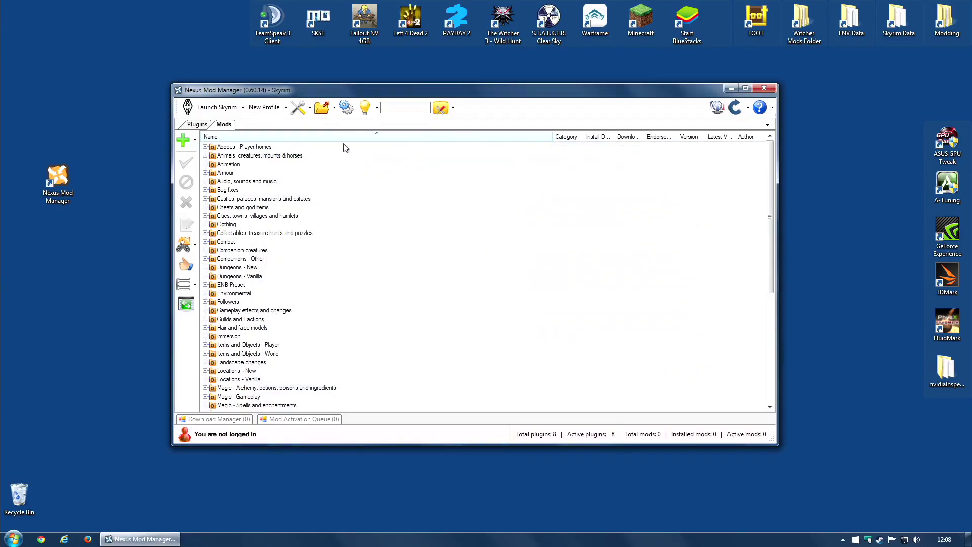
Examine the program settings for mods, downloads, supported tools and Skyrim, including the available download server locations, without changing them
{"action": "left_click", "coordinate": [345, 110]}
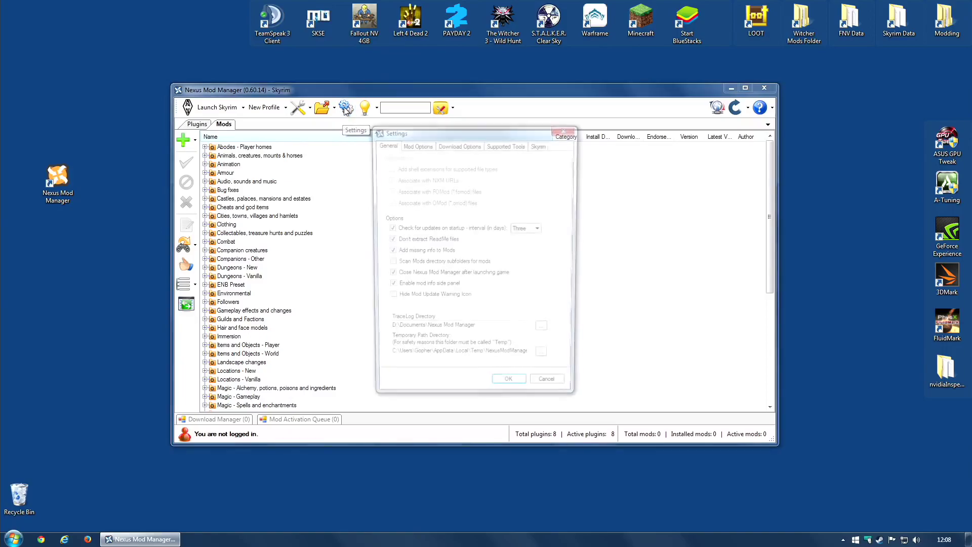
{"action": "left_click", "coordinate": [418, 146]}
{"action": "left_click", "coordinate": [471, 147]}
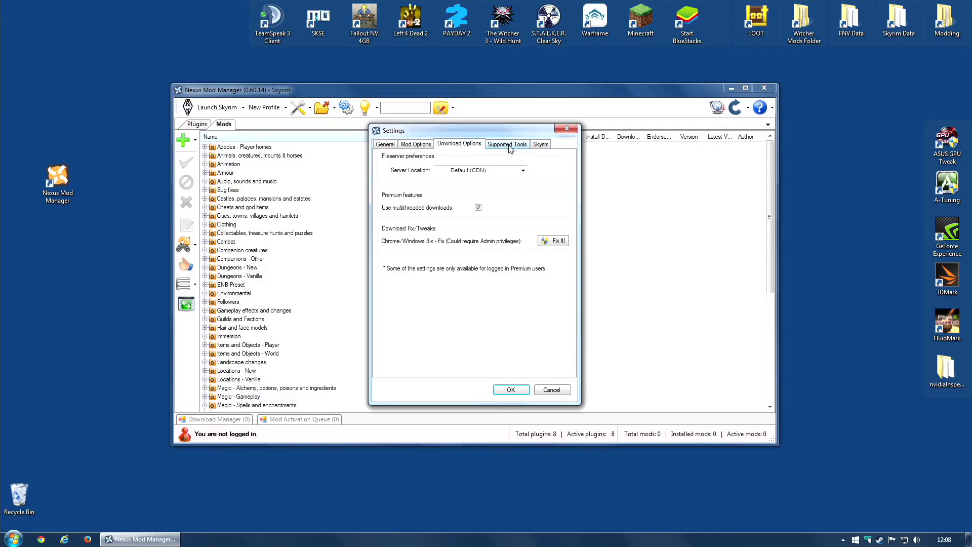
{"action": "left_click", "coordinate": [522, 171]}
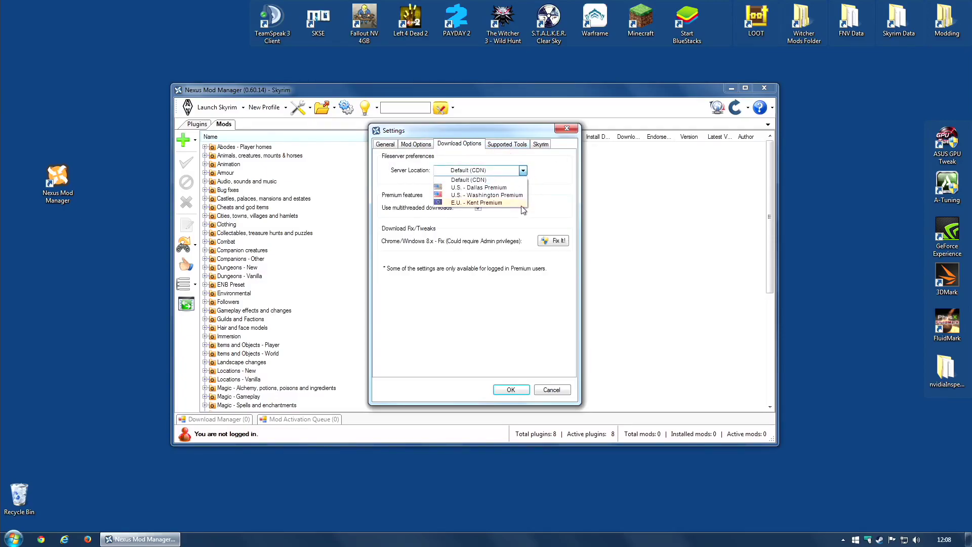
{"action": "left_click", "coordinate": [545, 179]}
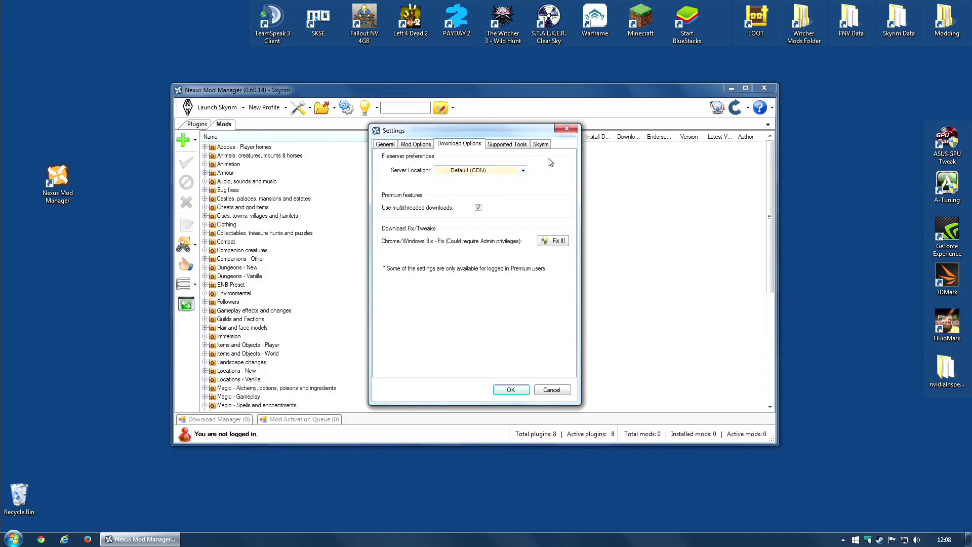
{"action": "left_click", "coordinate": [523, 171]}
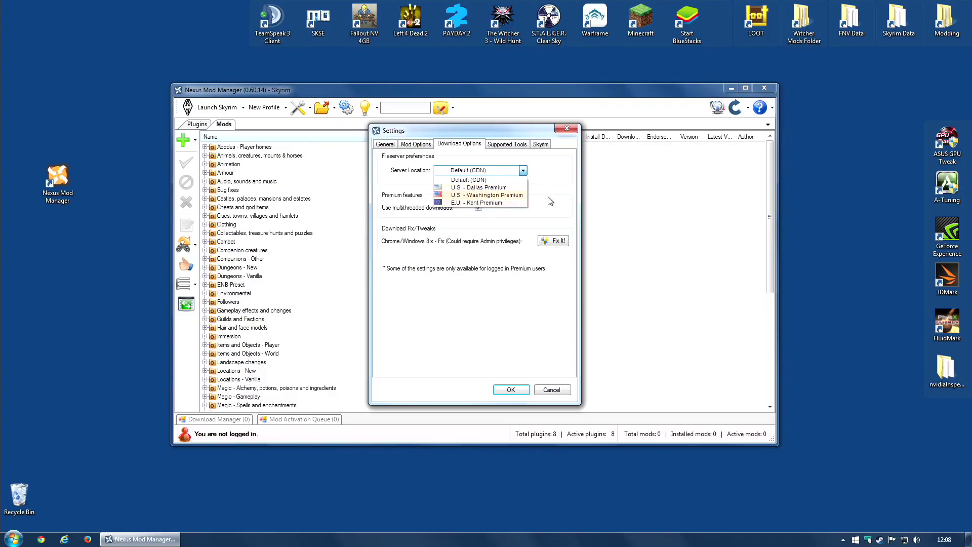
{"action": "left_click", "coordinate": [551, 175]}
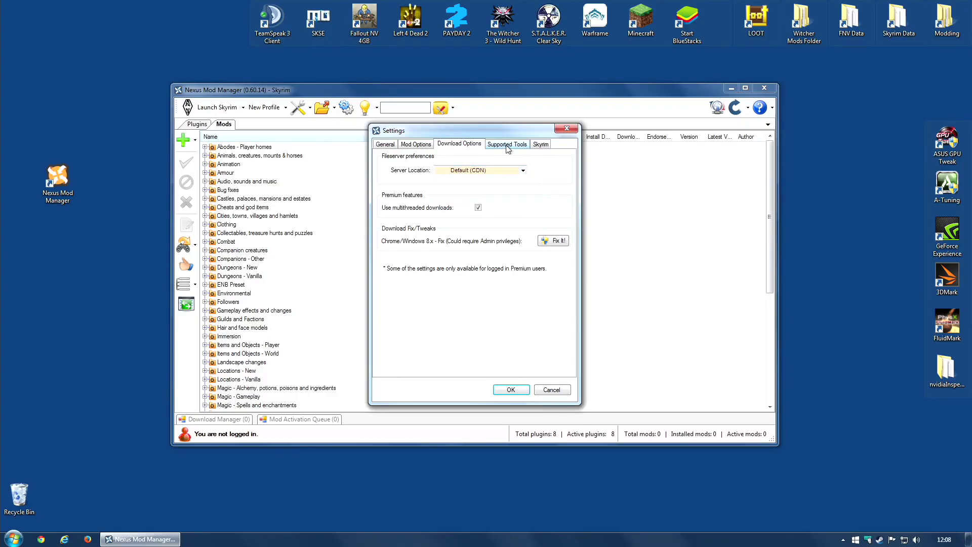
{"action": "left_click", "coordinate": [507, 147]}
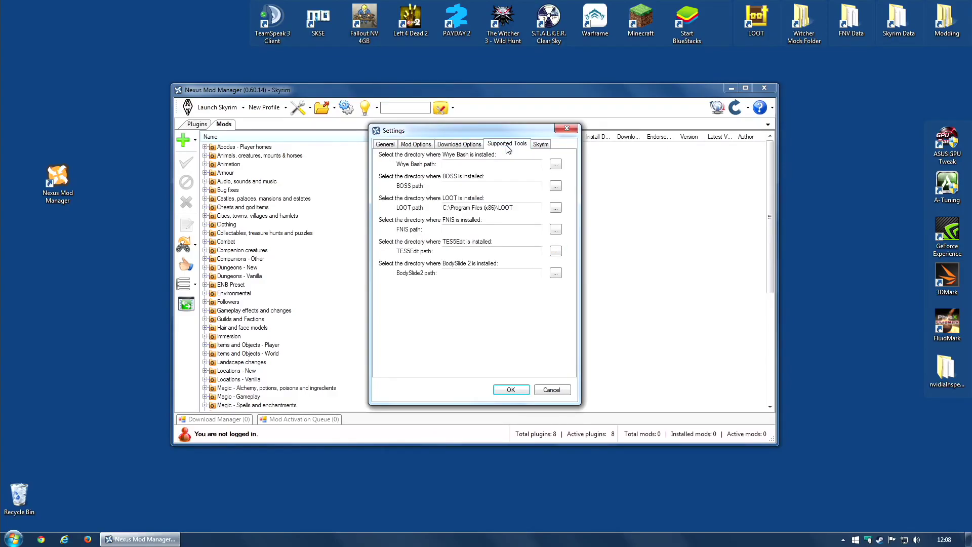
{"action": "left_click", "coordinate": [540, 144]}
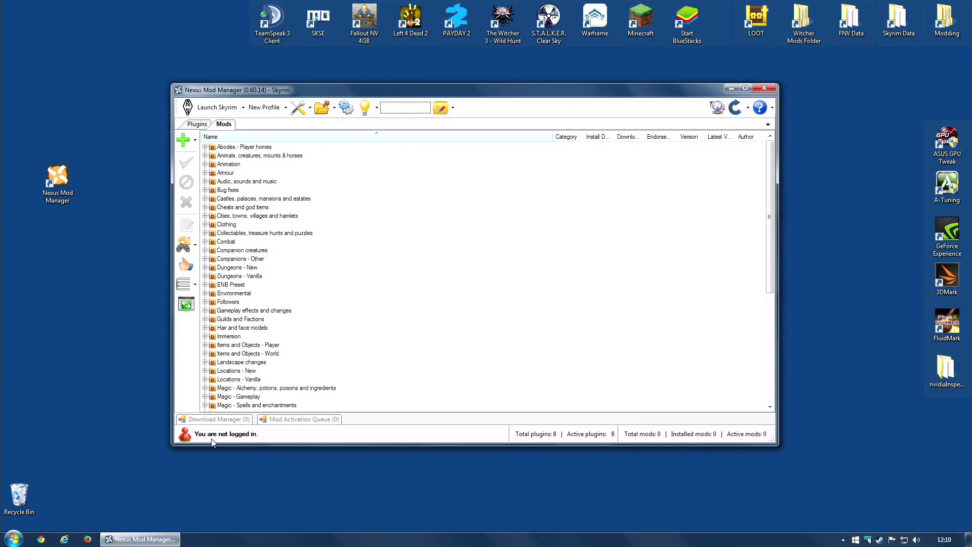
Log in to the Nexus website with the account username and password, with Stay Logged In enabled
{"action": "left_click", "coordinate": [184, 437]}
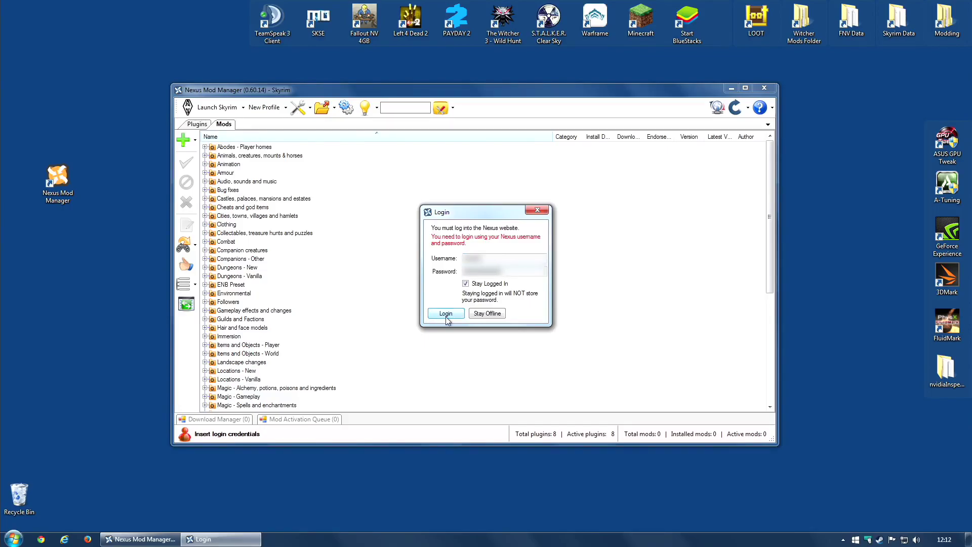
{"action": "left_click", "coordinate": [446, 313]}
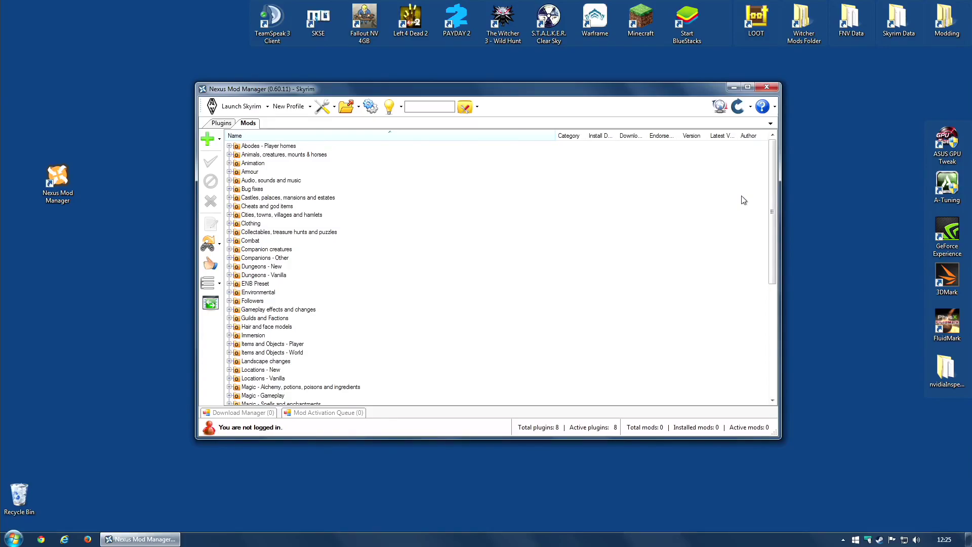
Check for program updates, download version 0.60.13, allow its setup to run, and choose English as the setup language
{"action": "left_click", "coordinate": [720, 107]}
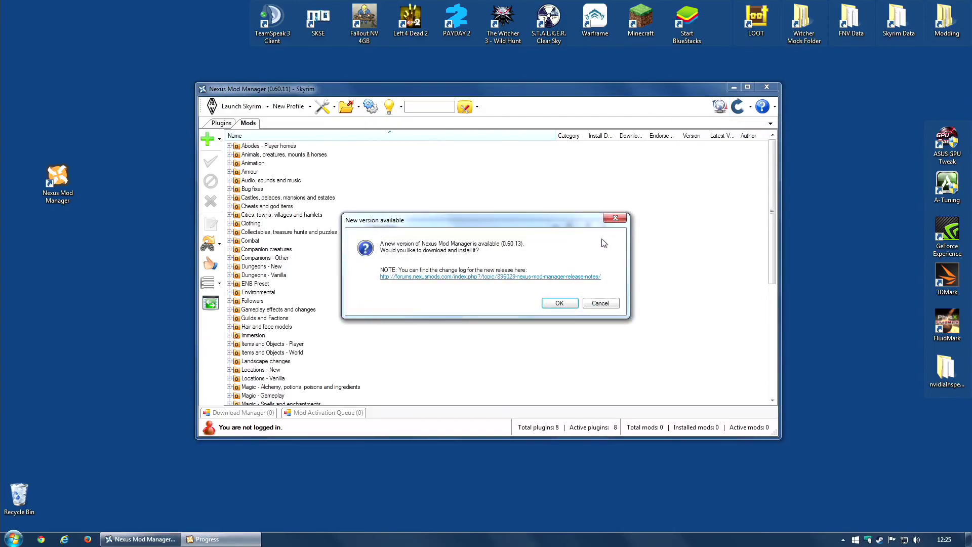
{"action": "left_click", "coordinate": [560, 304]}
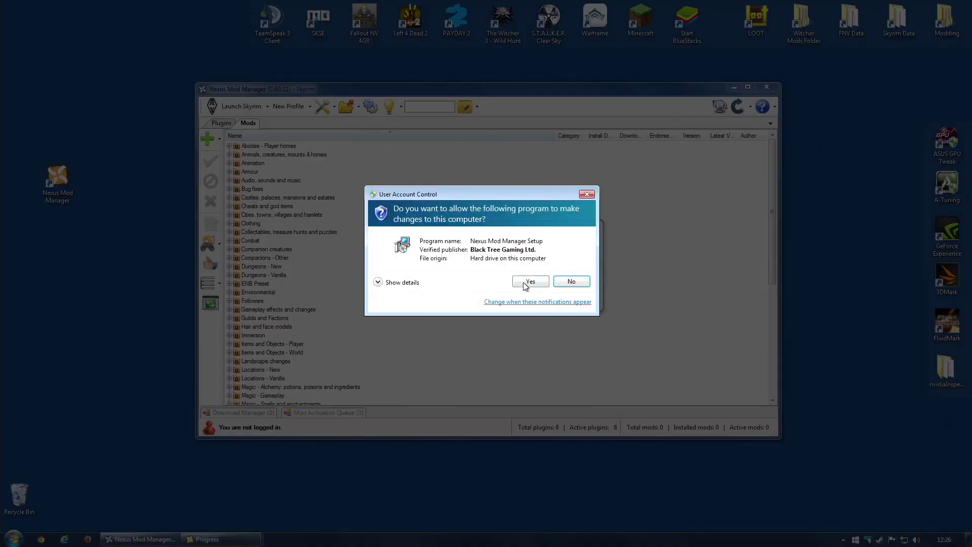
{"action": "left_click", "coordinate": [528, 283]}
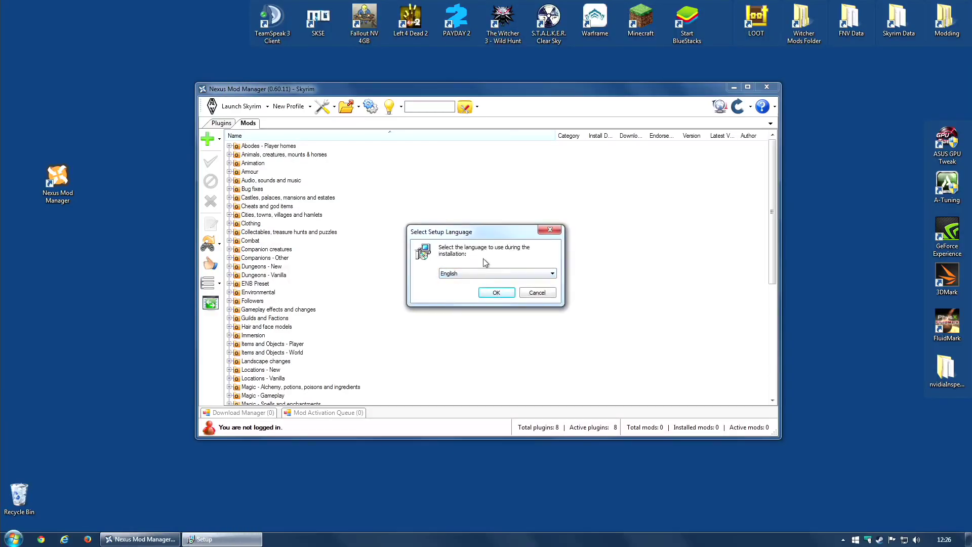
{"action": "left_click", "coordinate": [488, 299]}
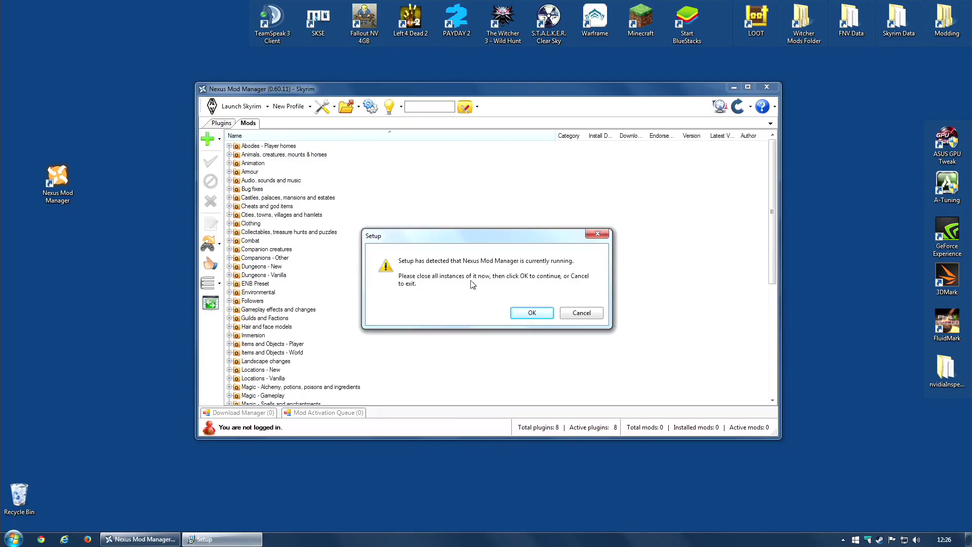
Close the running Nexus Mod Manager and continue with its setup
{"action": "left_click", "coordinate": [766, 89]}
{"action": "left_click", "coordinate": [766, 89]}
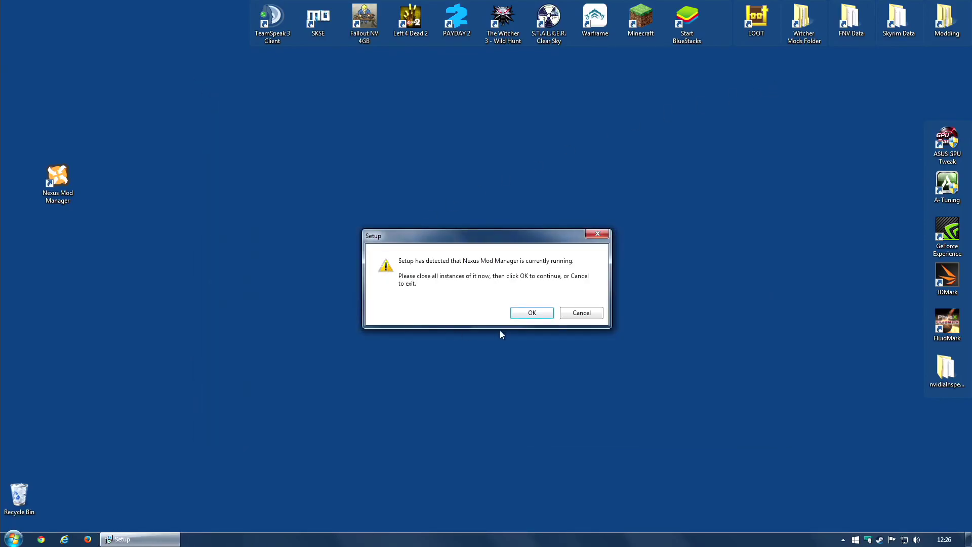
{"action": "left_click", "coordinate": [526, 315]}
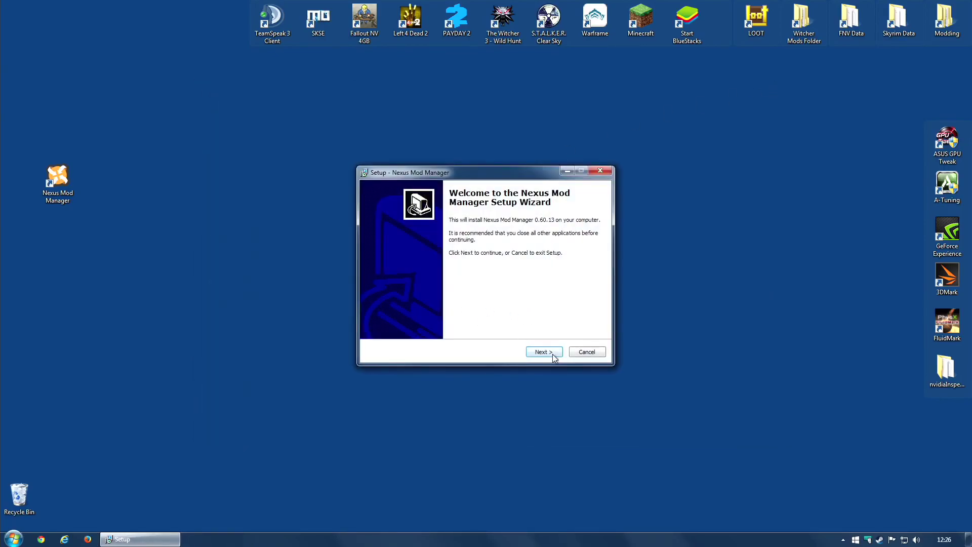
Accept the license agreement in the setup wizard and continue past the release notes
{"action": "left_click", "coordinate": [552, 354]}
{"action": "left_click", "coordinate": [415, 322]}
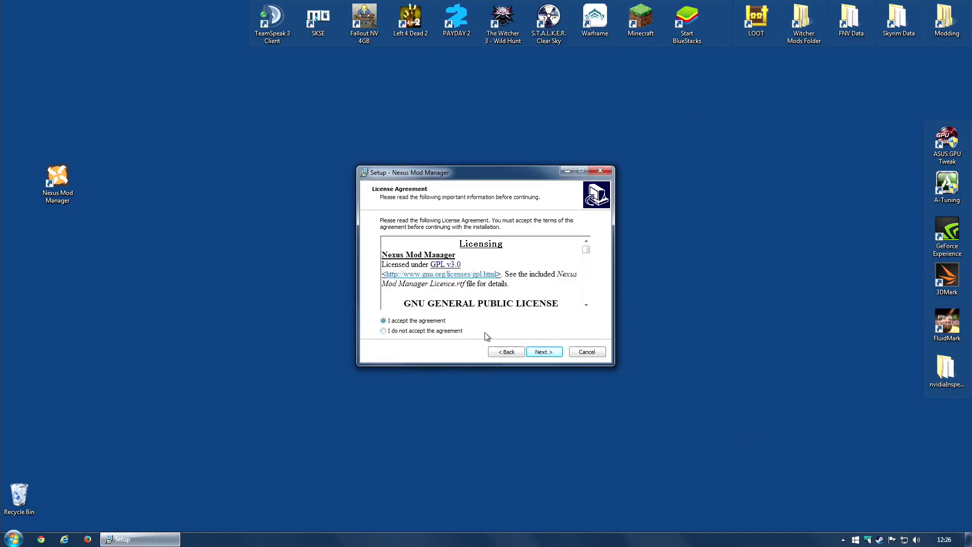
{"action": "left_click", "coordinate": [544, 351]}
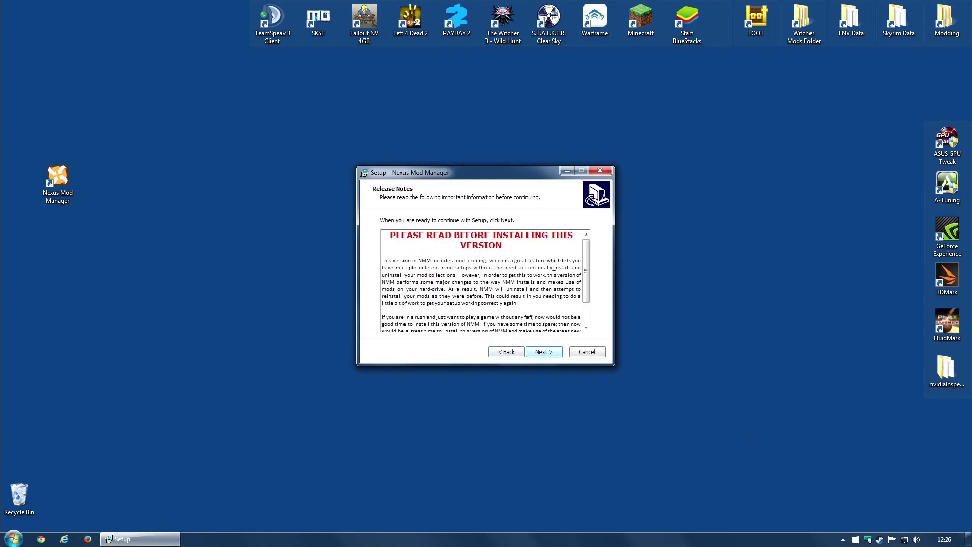
{"action": "left_click", "coordinate": [543, 352]}
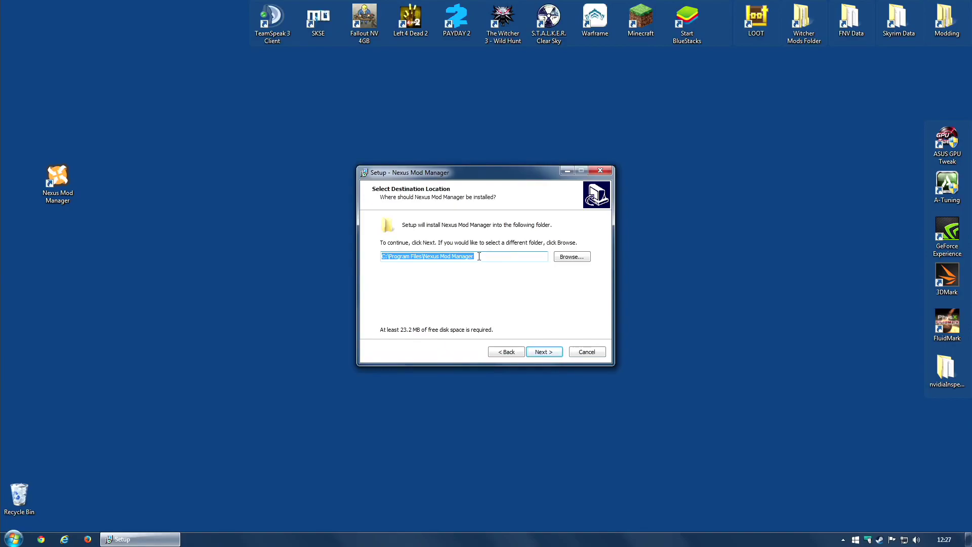
Install into C:\Program Files\Nexus Mod Manager, keeping the default Start Menu folder, the desktop icon and all file associations
{"action": "left_click", "coordinate": [543, 351]}
{"action": "left_click", "coordinate": [542, 352]}
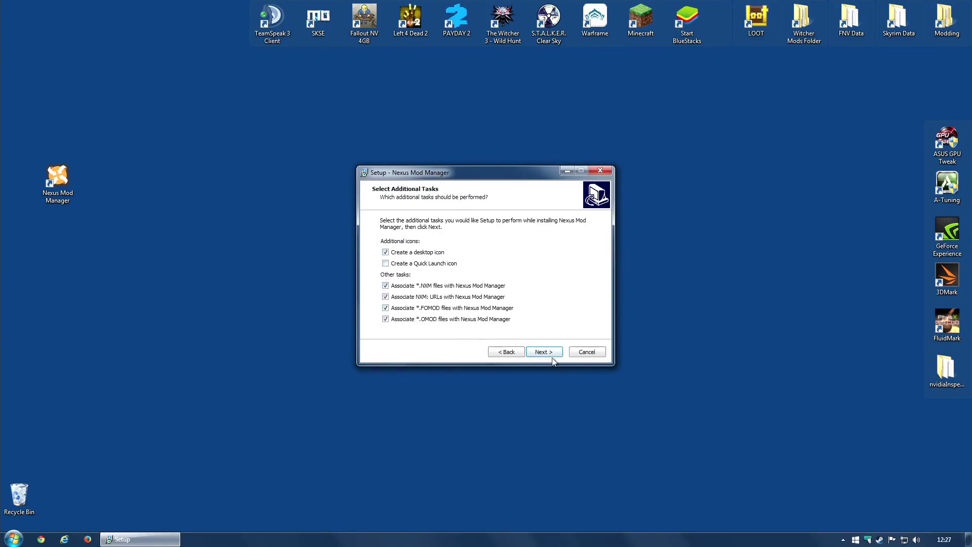
{"action": "left_click", "coordinate": [551, 355]}
{"action": "scroll", "coordinate": [589, 289], "scroll_direction": "down", "scroll_amount": 1}
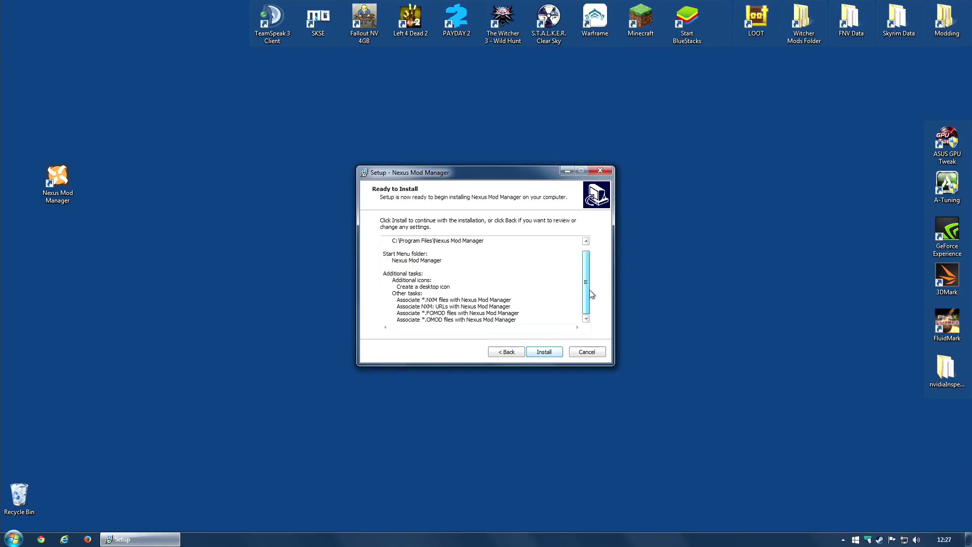
{"action": "left_click", "coordinate": [551, 351]}
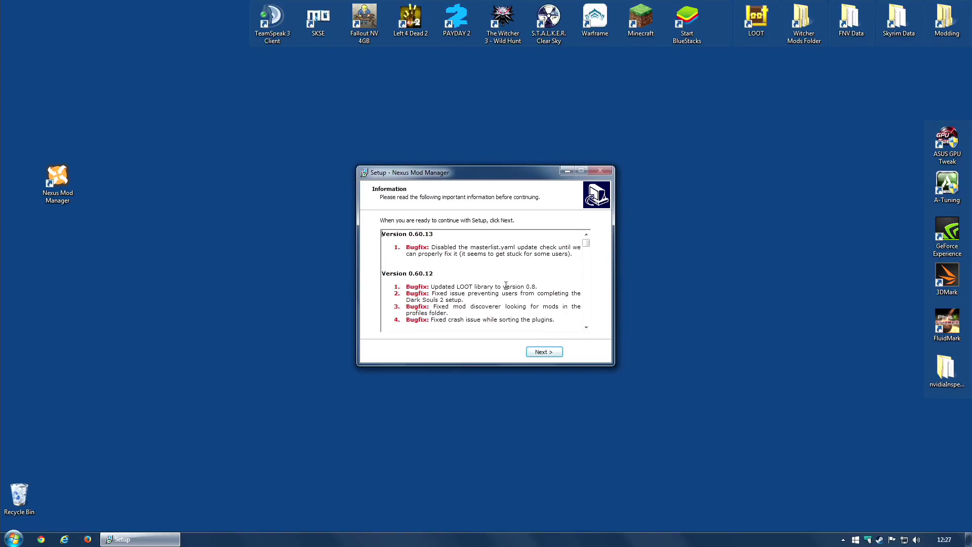
Look through the version change notes and finish the setup with Launch Nexus Mod Manager enabled
{"action": "left_click_drag", "start_coordinate": [586, 243], "coordinate": [587, 330]}
{"action": "left_click", "coordinate": [546, 352]}
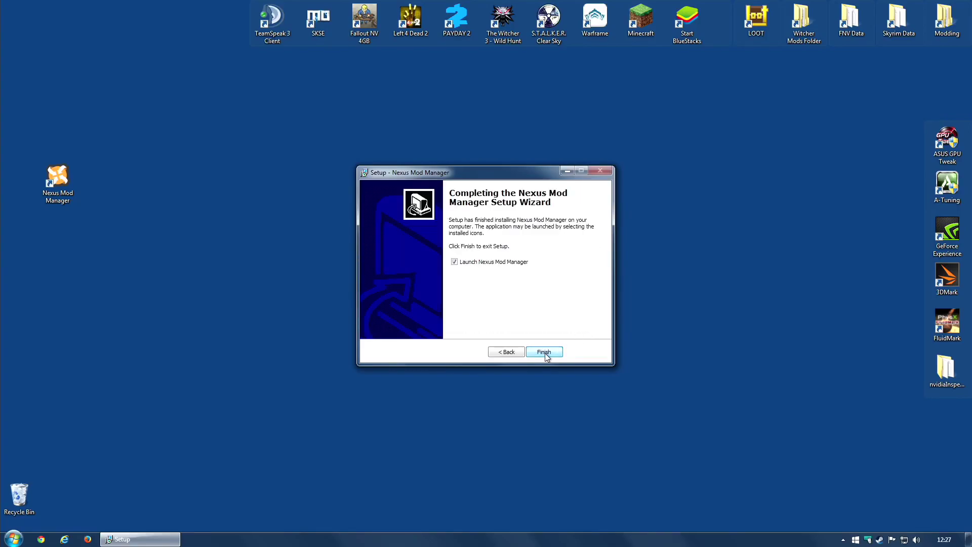
{"action": "left_click", "coordinate": [552, 354]}
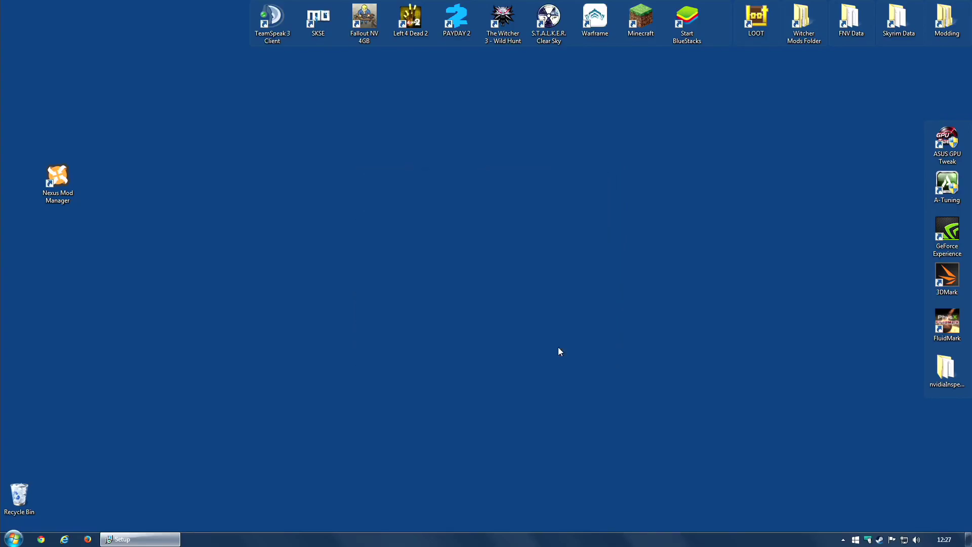
{"action": "left_click", "coordinate": [540, 364]}
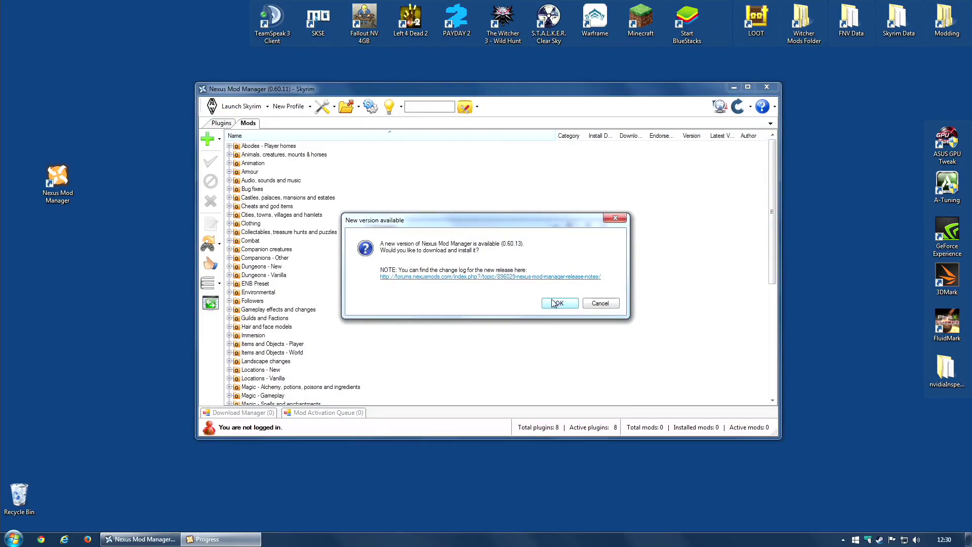
Decline the offered 0.60.13 update and check for program updates again
{"action": "left_click", "coordinate": [605, 305]}
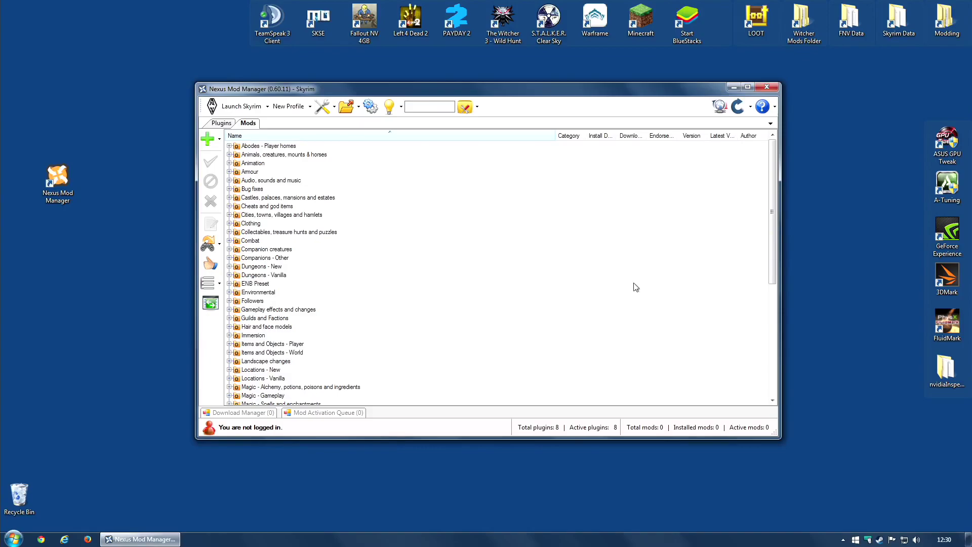
{"action": "left_click", "coordinate": [720, 106]}
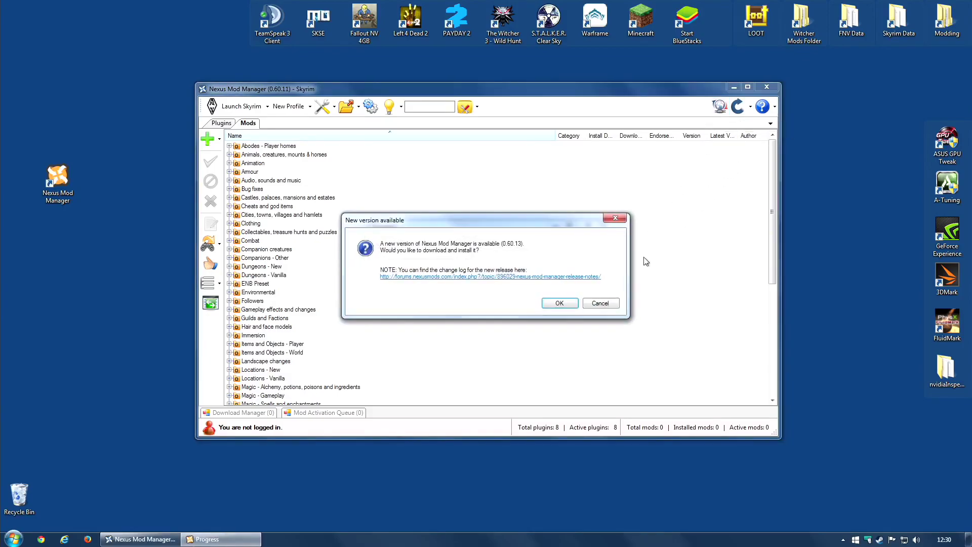